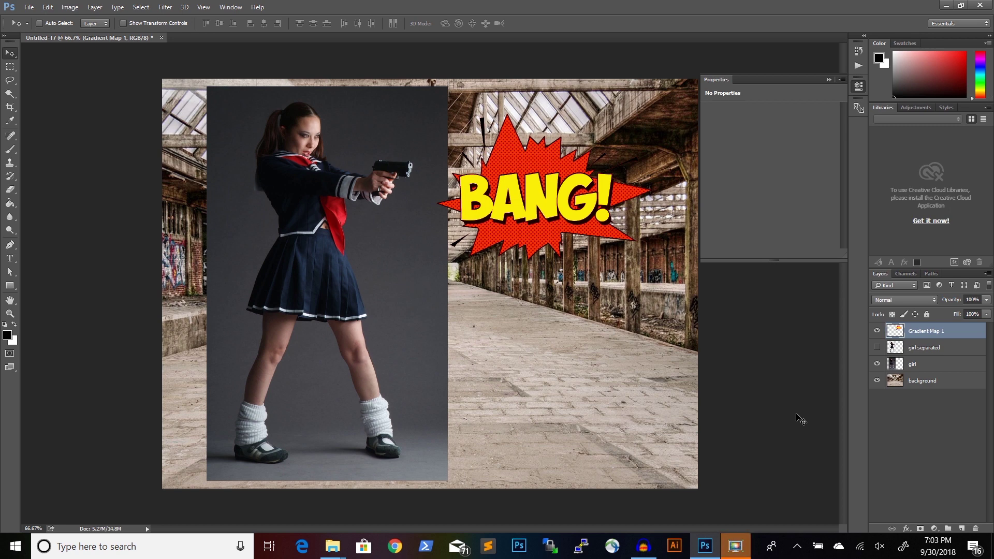
# Hide the Gradient Map 1 layer holding the old colour BANG! graphic.
pyautogui.click(934, 383)
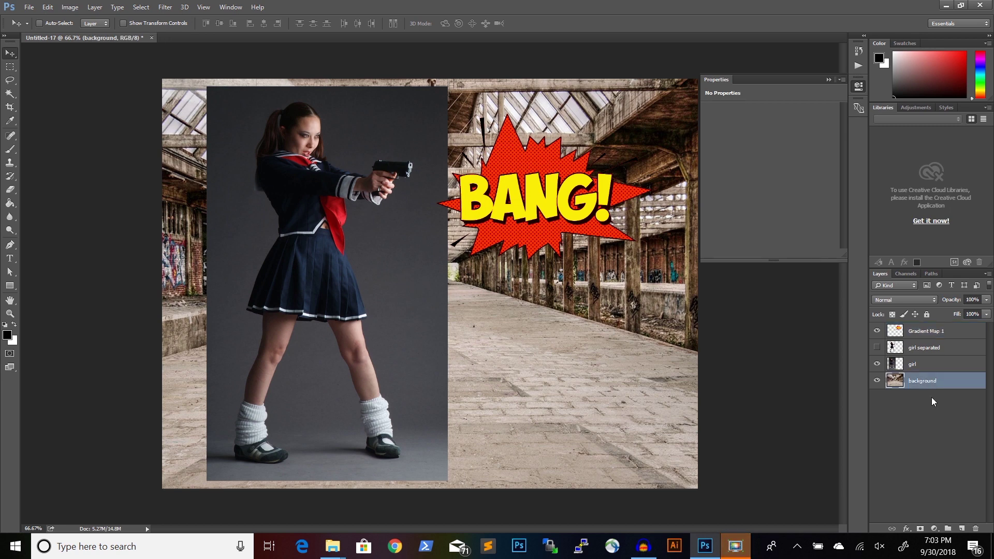
pyautogui.hotkey('alt', ']')
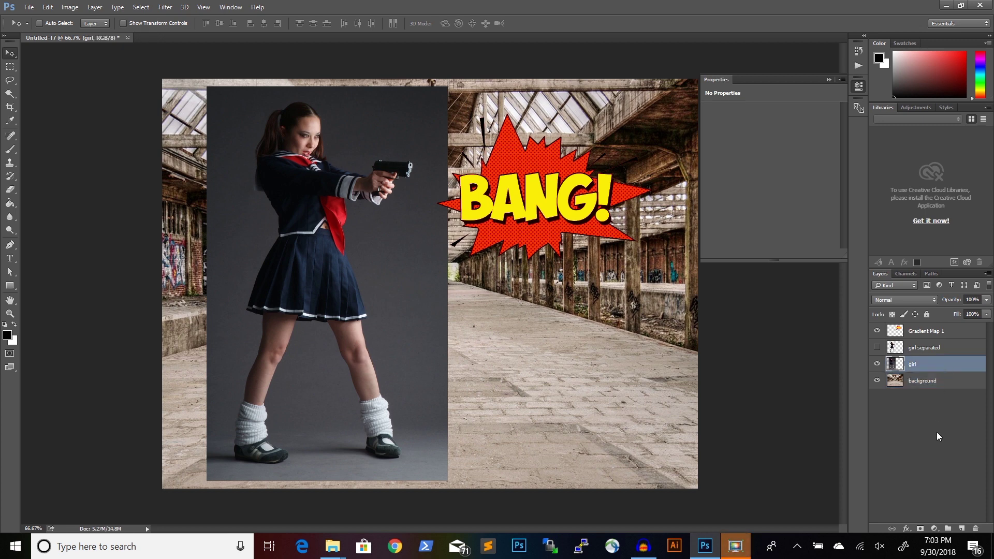
pyautogui.click(951, 334)
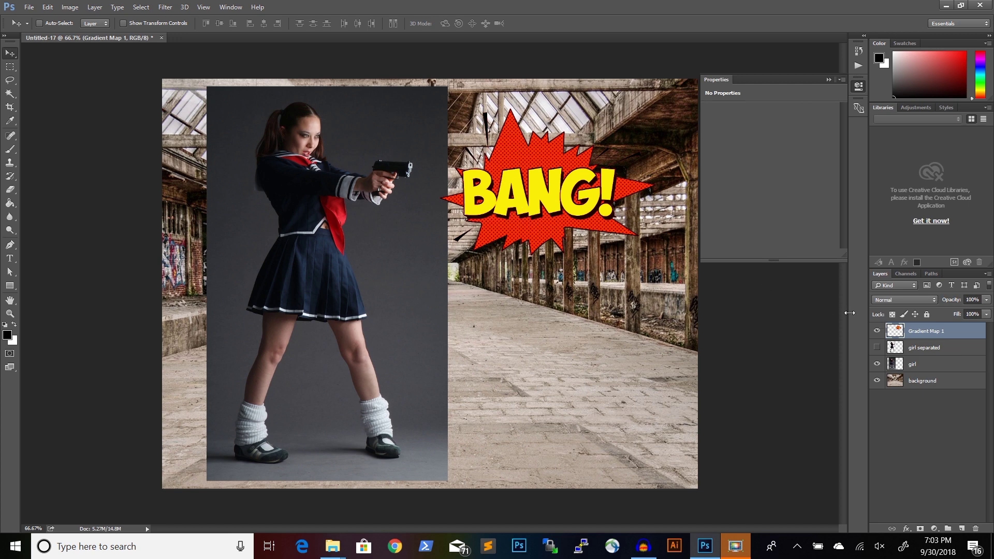
pyautogui.click(878, 334)
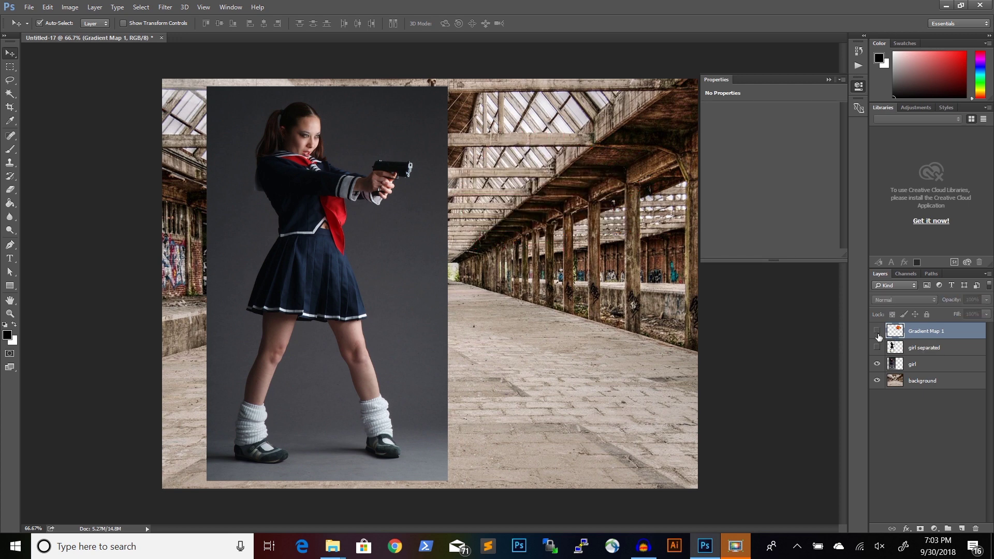
# Create a new Layer 1 and fill it with white.
pyautogui.hotkey('ctrl', 'shift', 'n')
pyautogui.press('Return')
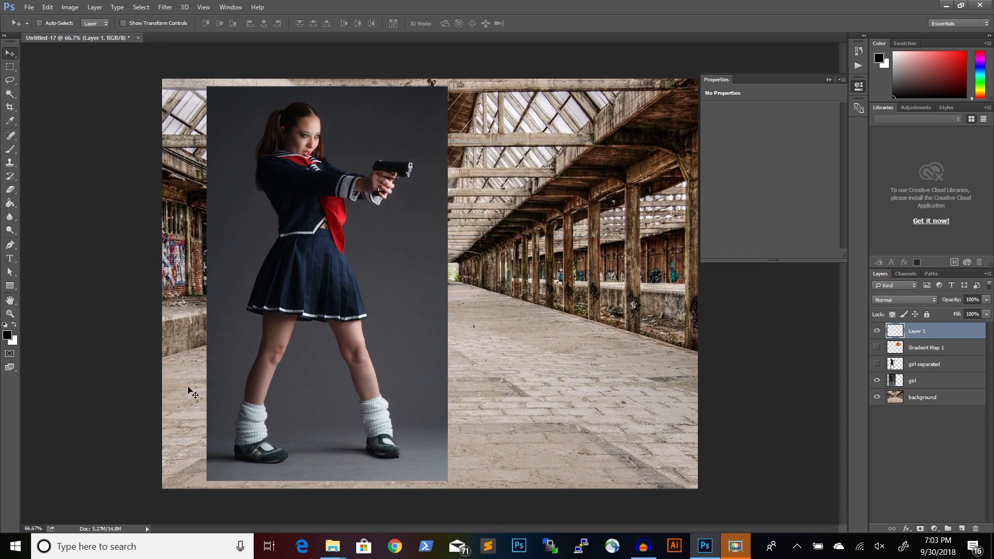
pyautogui.click(14, 325)
pyautogui.click(7, 335)
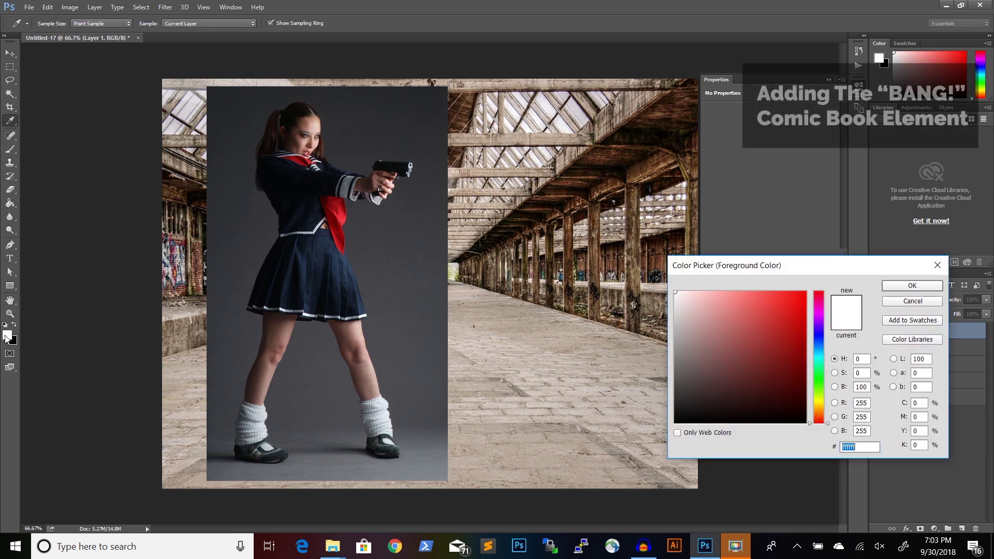
pyautogui.click(905, 284)
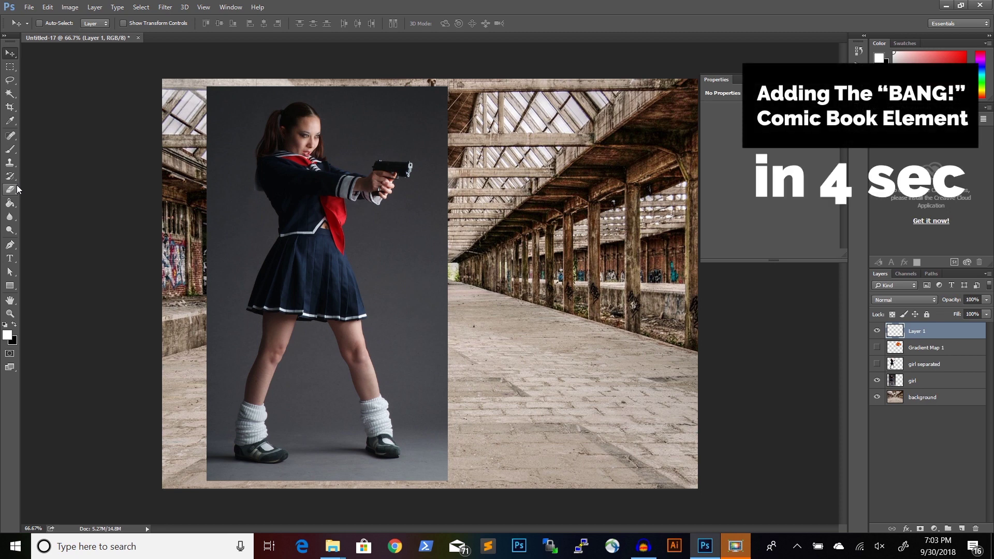
pyautogui.hotkey('shift', 'F5')
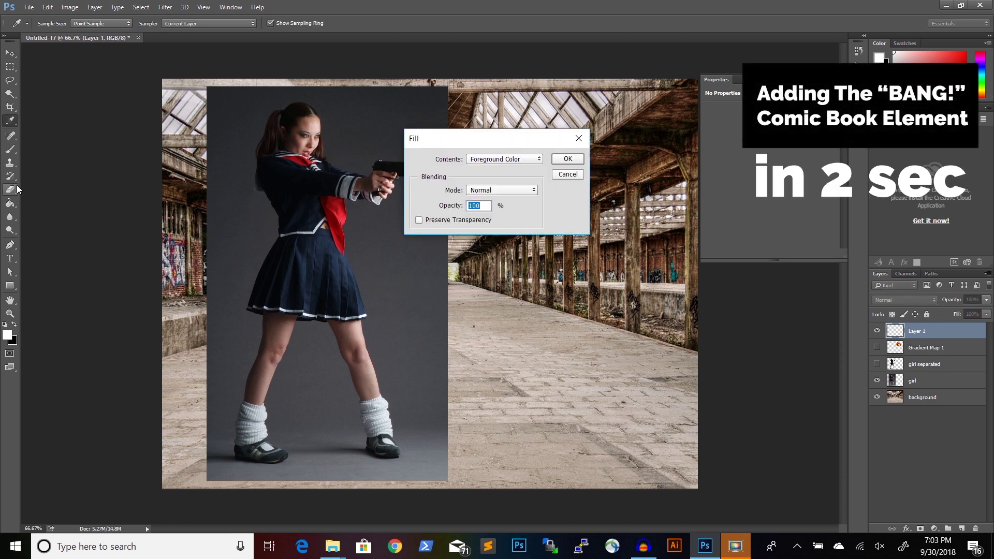
pyautogui.press('Return')
pyautogui.press('v')
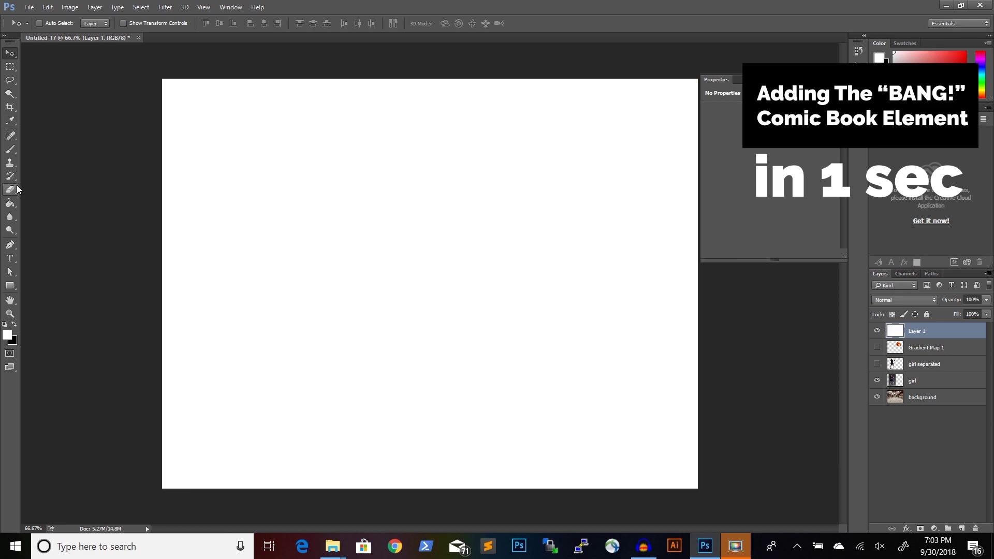
# Stamp the BANG! burst brush in black near the canvas centre.
pyautogui.click(10, 151)
pyautogui.click(47, 23)
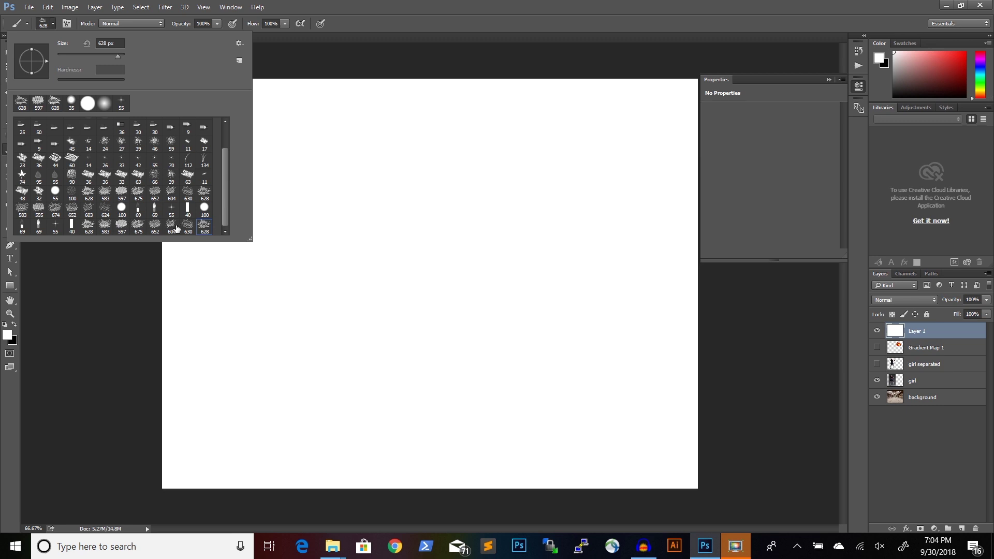
pyautogui.click(206, 228)
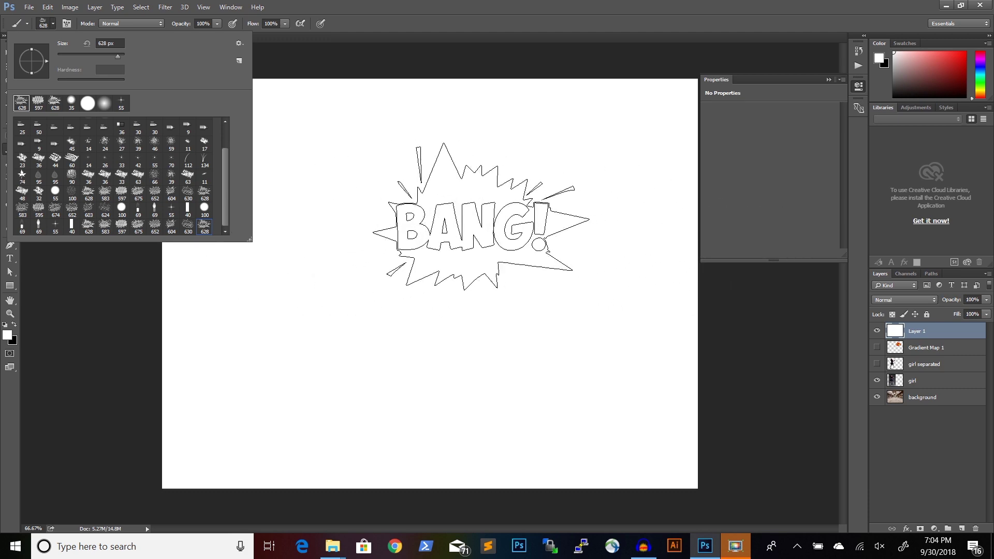
pyautogui.click(14, 325)
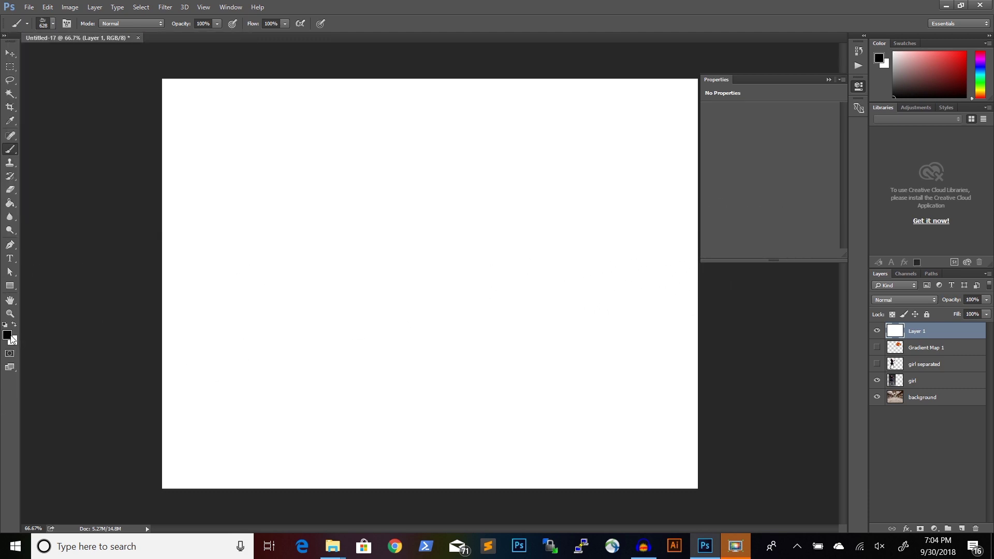
pyautogui.click(502, 228)
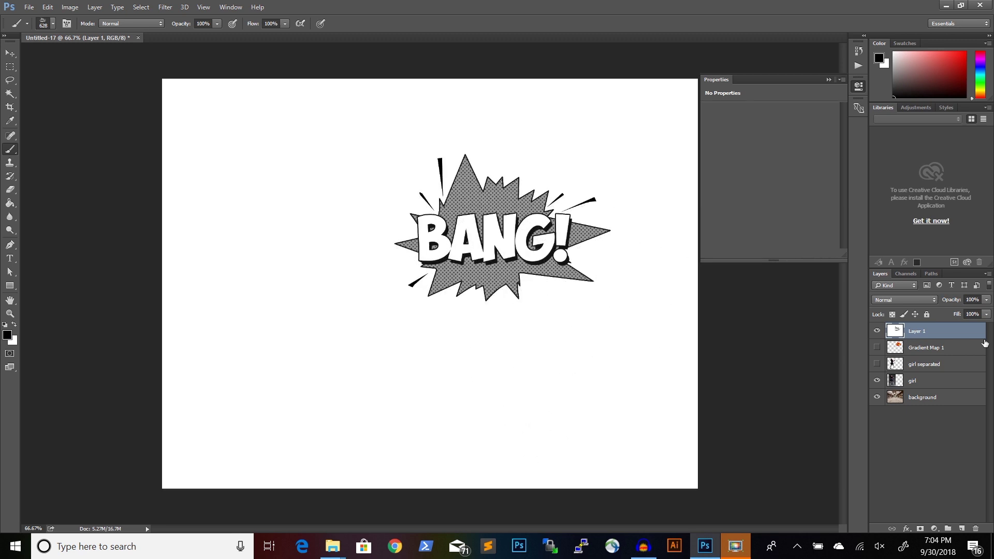
# Magic Wand the white surround, delete it, and deselect to reveal the photo.
pyautogui.click(10, 94)
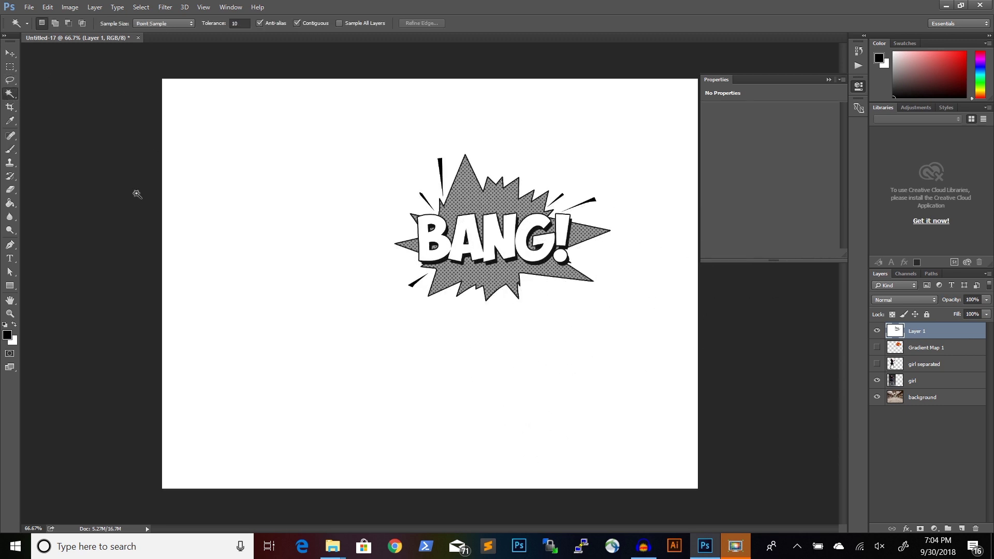
pyautogui.click(295, 306)
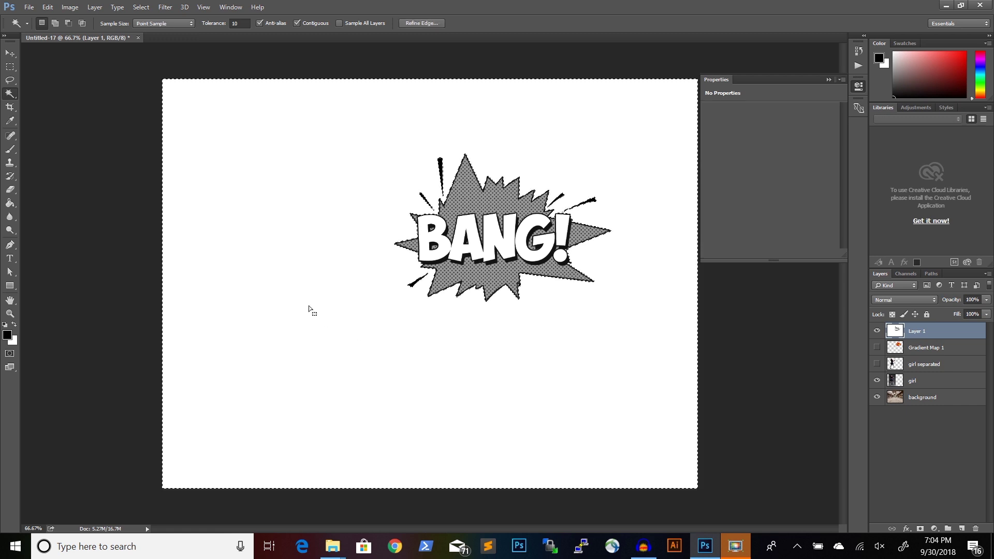
pyautogui.press('Delete')
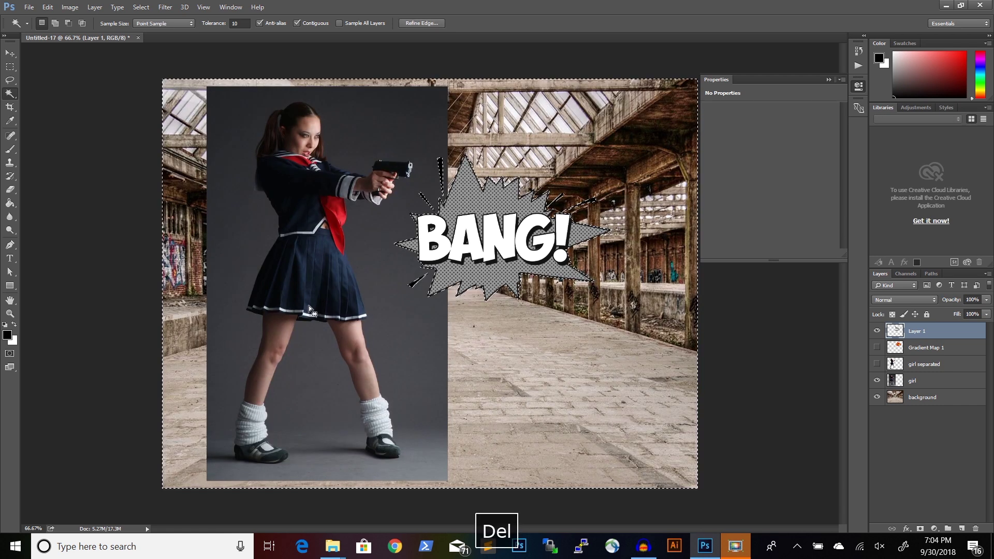
pyautogui.hotkey('ctrl', 'd')
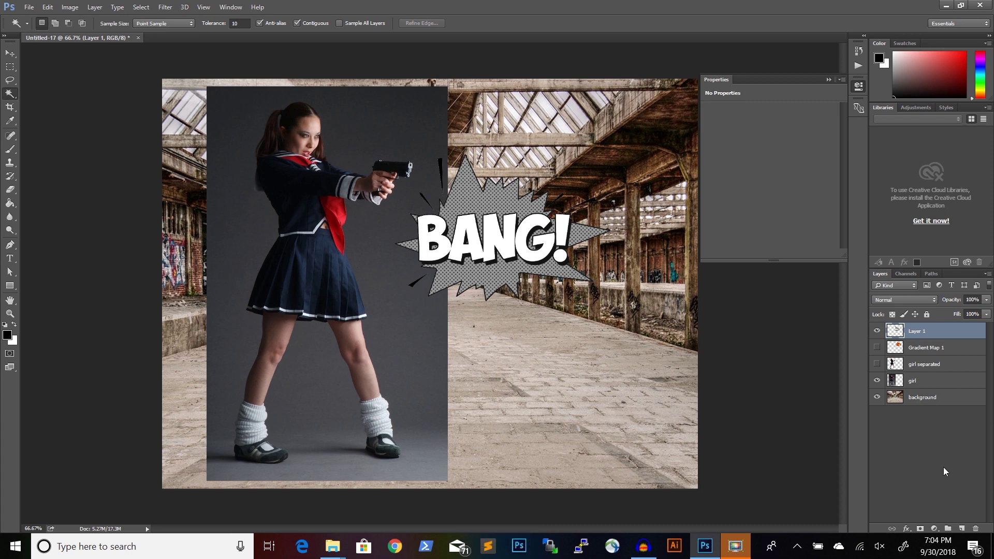
# Add a Gradient Map adjustment clipped to Layer 1.
pyautogui.click(935, 529)
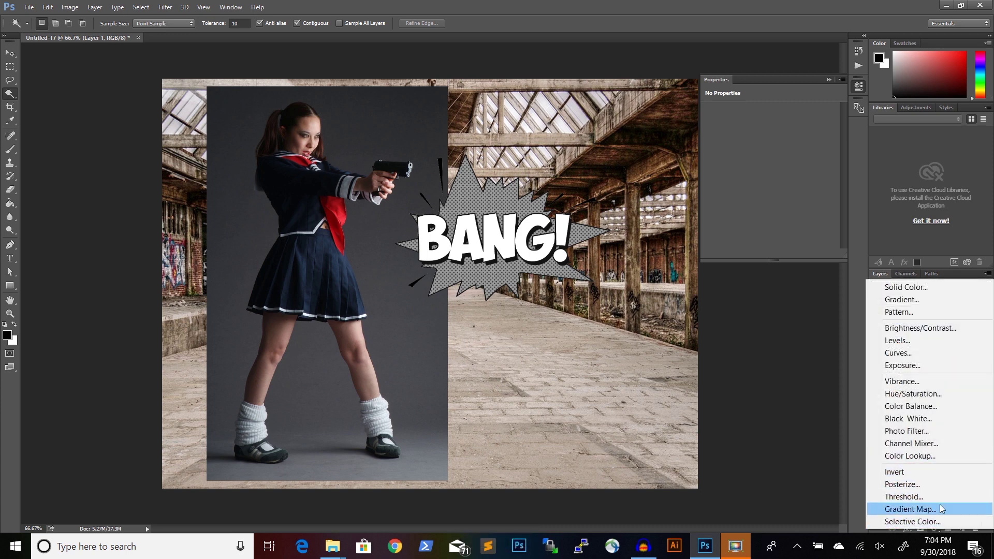
pyautogui.click(940, 509)
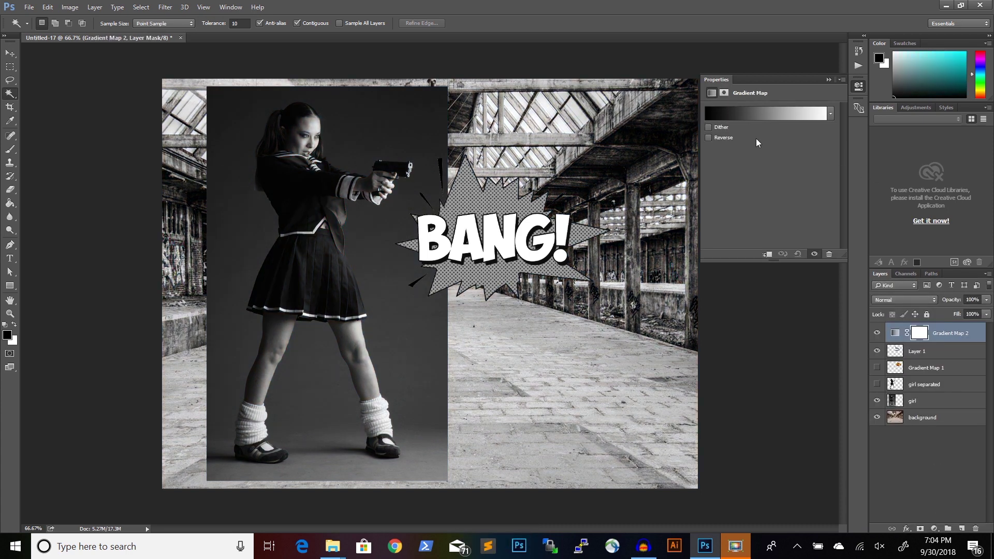
pyautogui.click(768, 255)
pyautogui.click(748, 114)
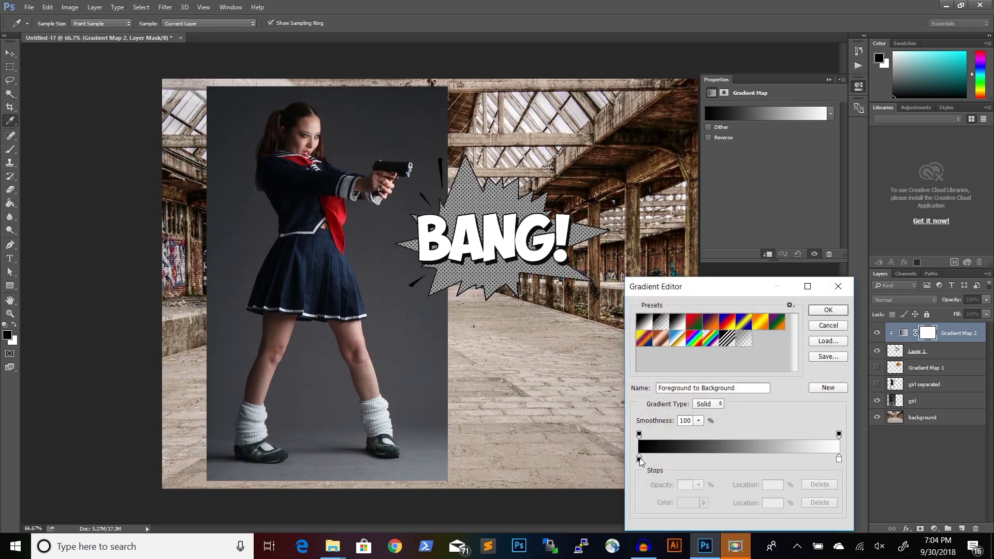
# Add a pure red middle stop at 56% to the gradient.
pyautogui.moveTo(700, 460); pyautogui.dragTo(752, 460)
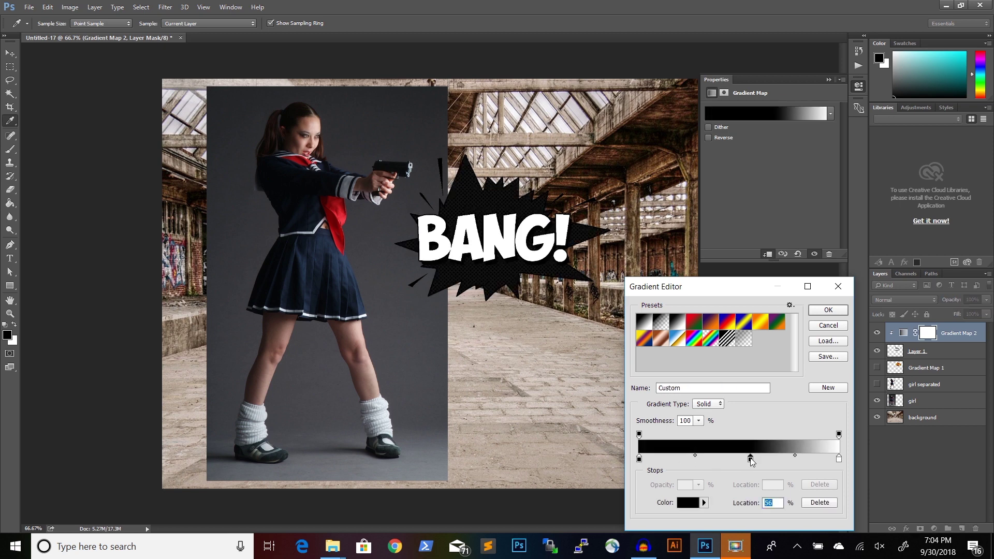
pyautogui.doubleClick(751, 458)
pyautogui.moveTo(754, 393); pyautogui.dragTo(813, 287)
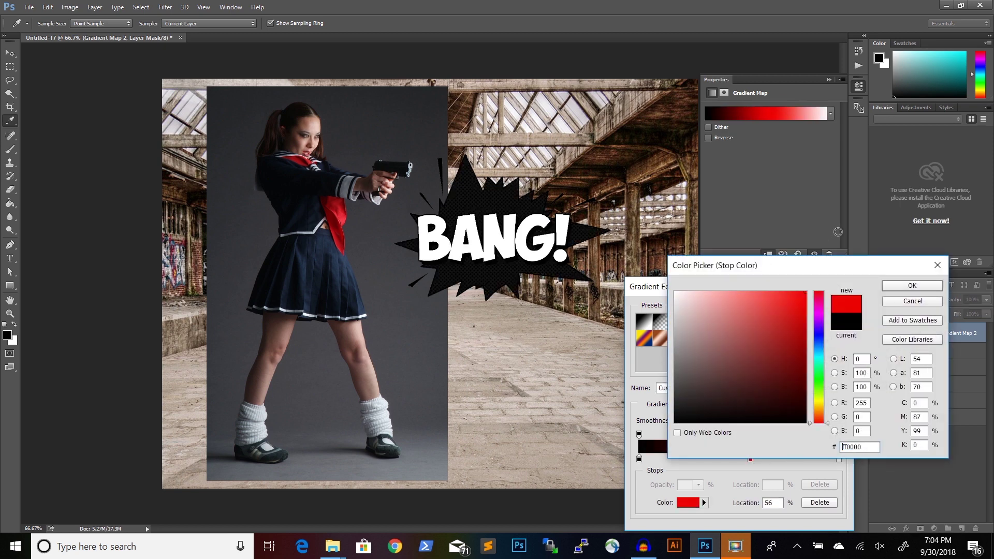
pyautogui.click(902, 287)
# Make the white end stop bright yellow and confirm the red-to-yellow gradient.
pyautogui.click(839, 459)
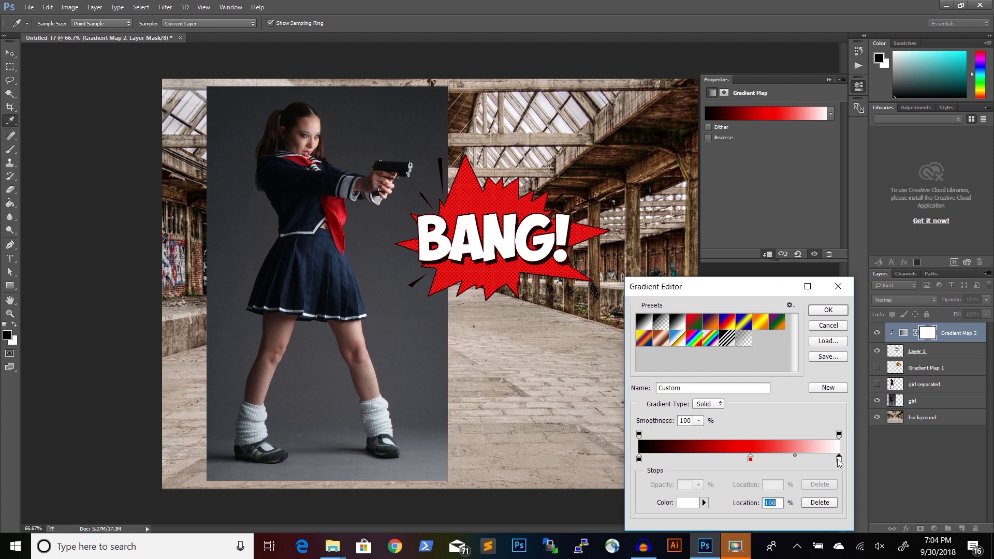
pyautogui.doubleClick(839, 459)
pyautogui.moveTo(817, 407); pyautogui.dragTo(817, 401)
pyautogui.click(806, 292)
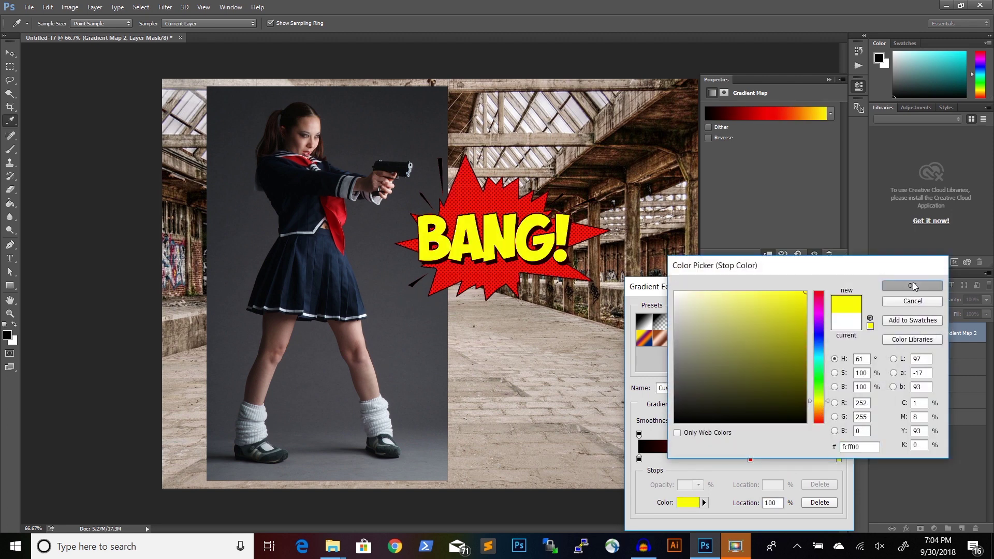
pyautogui.click(912, 284)
pyautogui.click(828, 310)
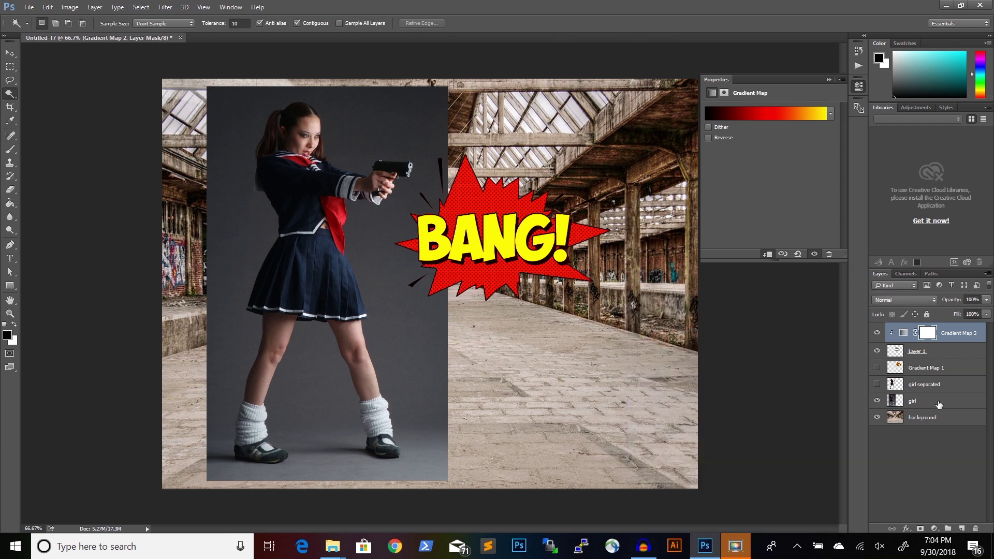
pyautogui.click(922, 351)
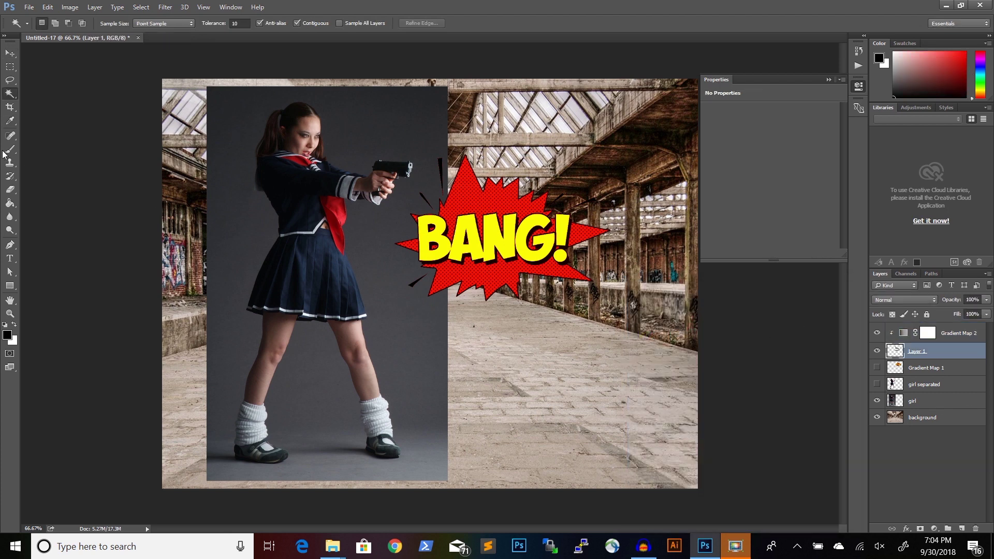
# Move the BANG! burst up and to the right.
pyautogui.click(10, 53)
pyautogui.moveTo(513, 247); pyautogui.dragTo(539, 193)
pyautogui.click(947, 369)
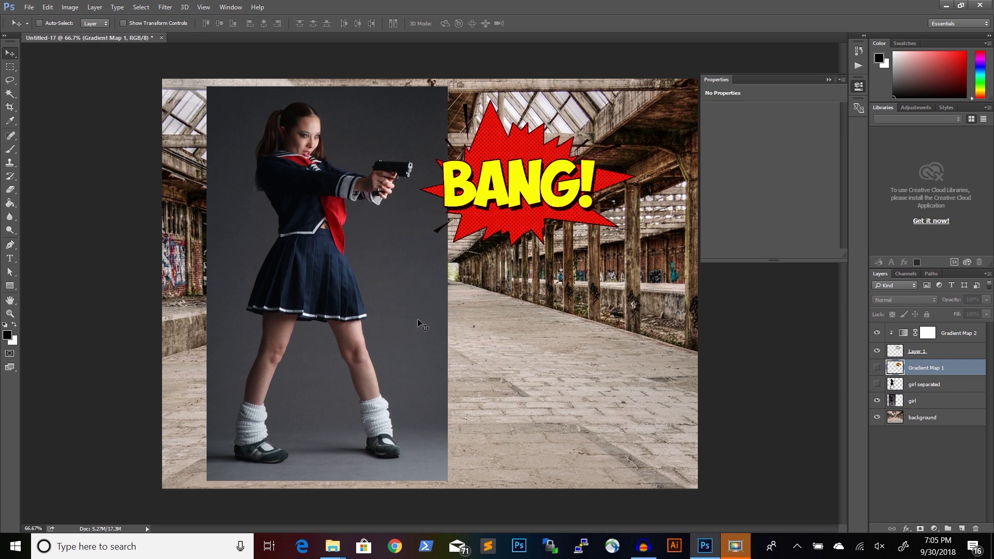
# Try a Quick Selection over the girl on the original layer, then deselect.
pyautogui.click(896, 404)
pyautogui.click(10, 95)
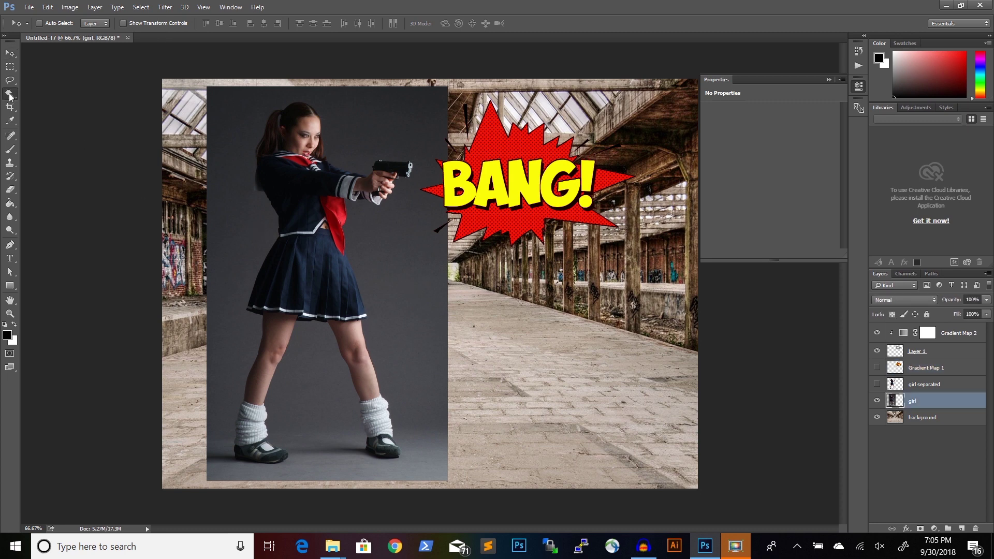
pyautogui.click(49, 94)
pyautogui.moveTo(303, 171)
pyautogui.mouseDown()
pyautogui.moveTo(290, 176)
pyautogui.moveTo(300, 246)
pyautogui.moveTo(262, 326)
pyautogui.moveTo(275, 347)
pyautogui.moveTo(316, 258)
pyautogui.moveTo(369, 394)
pyautogui.mouseUp()
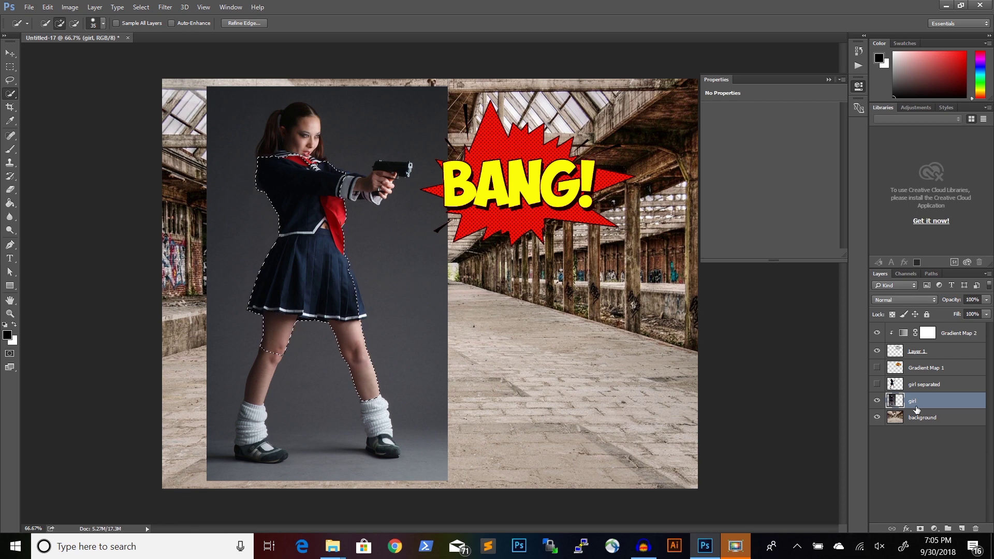
pyautogui.hotkey('ctrl', 'd')
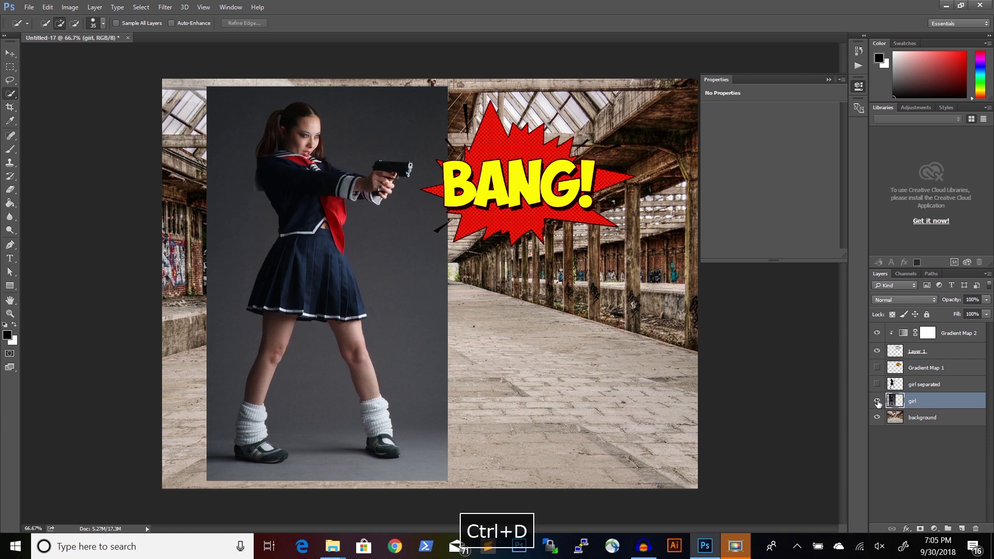
# Hide the 'girl' layer, show 'girl separated' and select it.
pyautogui.click(877, 401)
pyautogui.click(877, 384)
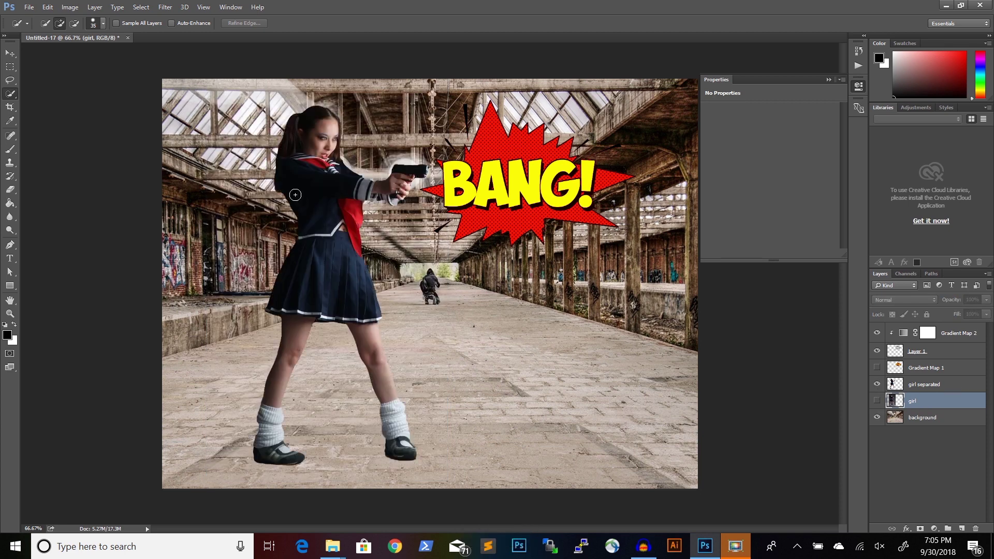
pyautogui.click(939, 389)
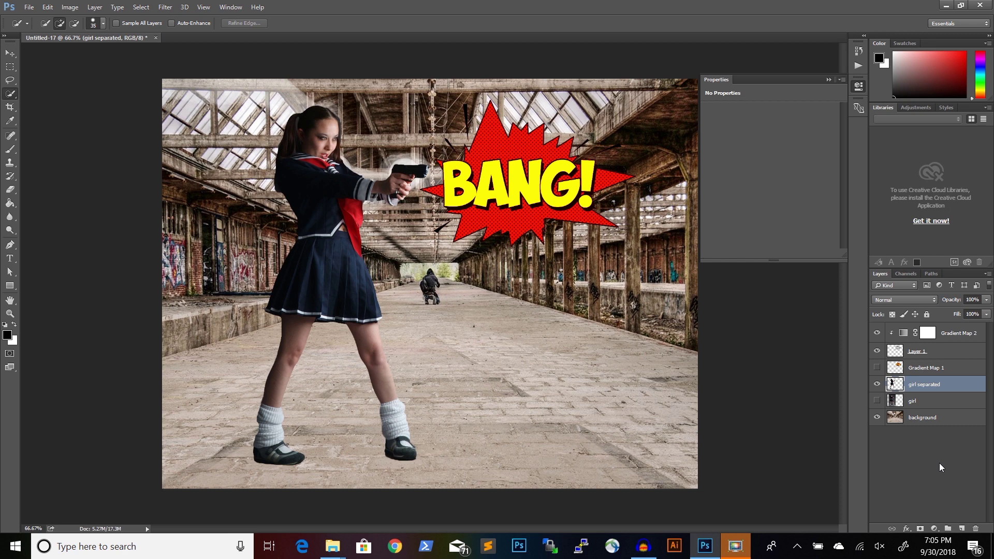
# Duplicate 'girl separated' with Ctrl+J into 'girl separated copy'.
pyautogui.hotkey('ctrl', 'j')
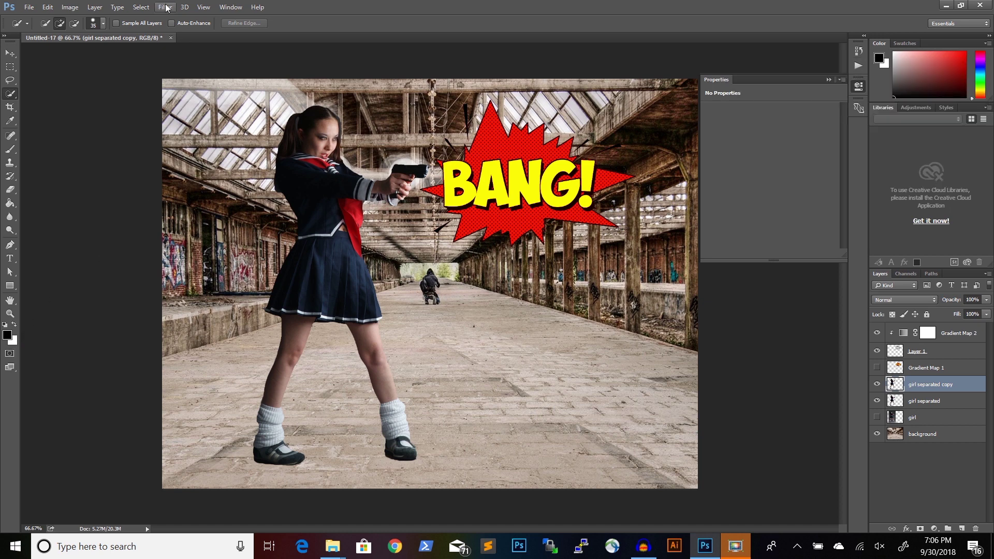
pyautogui.click(161, 7)
# In Filter Gallery choose Sketch > Photocopy with Detail 14 and Darkness 50.
pyautogui.moveTo(189, 10)
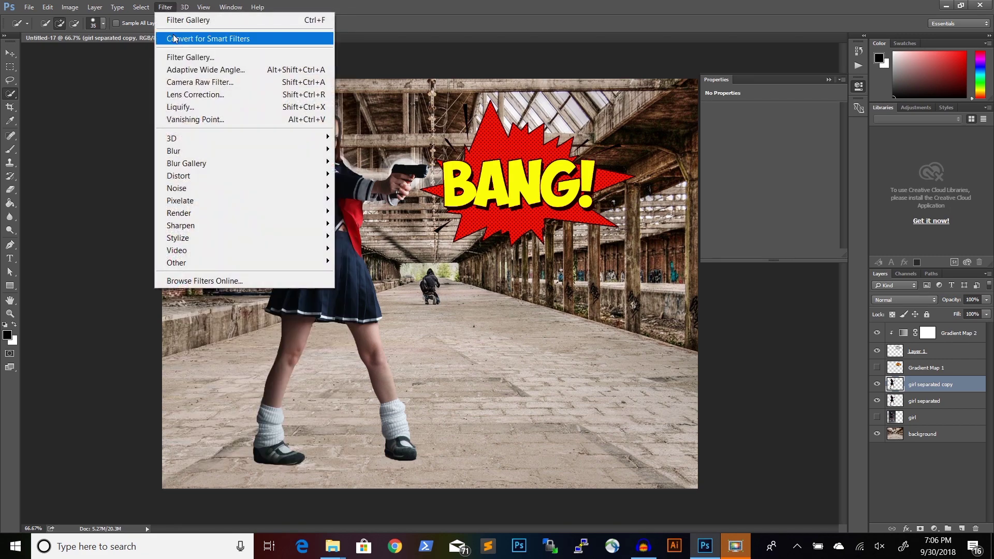
pyautogui.click(184, 58)
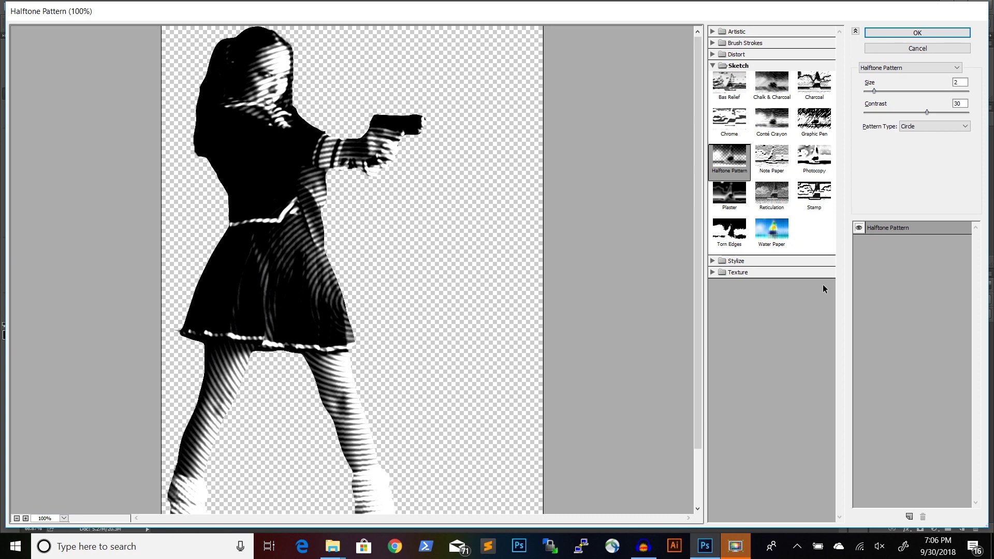
pyautogui.click(751, 66)
pyautogui.click(750, 66)
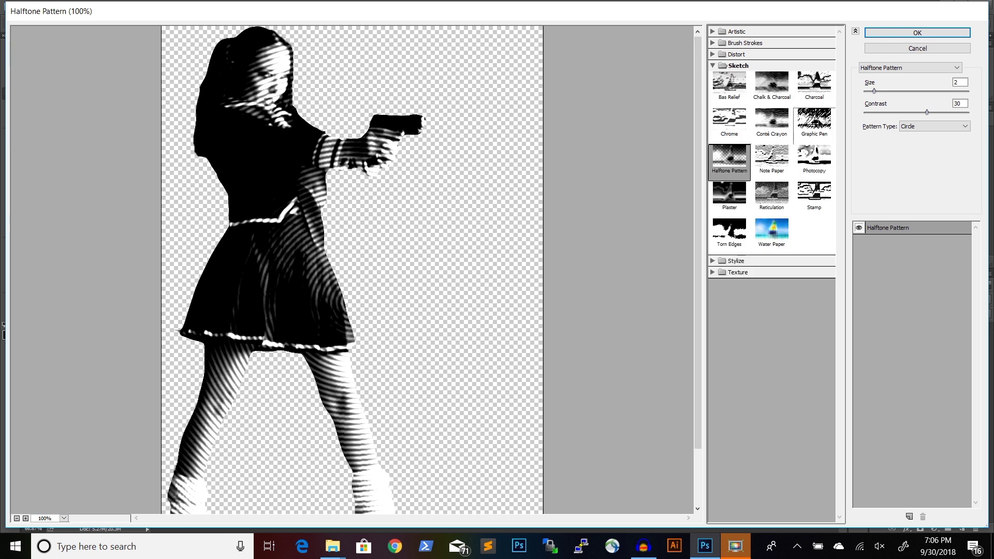
pyautogui.click(819, 164)
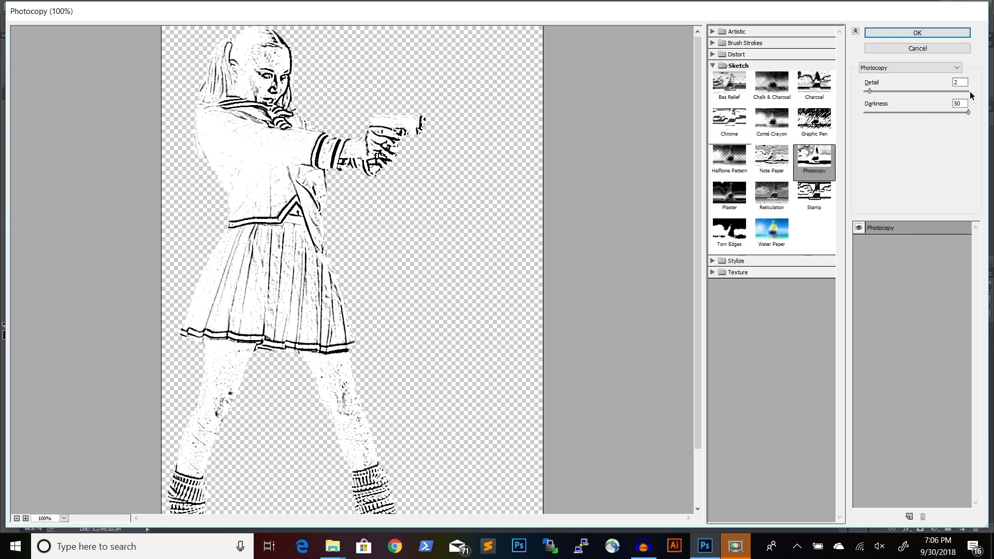
pyautogui.moveTo(870, 91)
pyautogui.mouseDown()
pyautogui.moveTo(925, 94)
pyautogui.moveTo(858, 94)
pyautogui.moveTo(868, 94)
pyautogui.mouseUp()
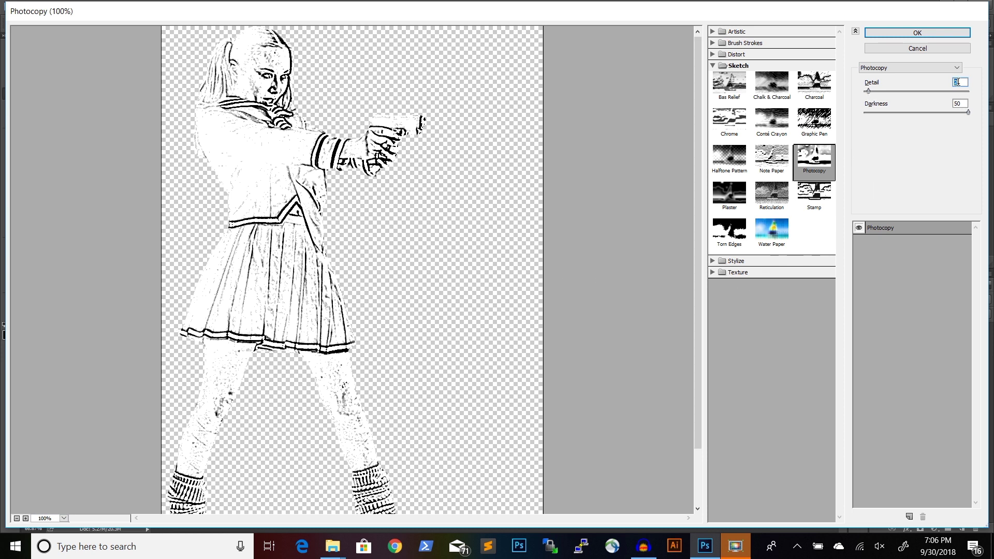
pyautogui.click(921, 33)
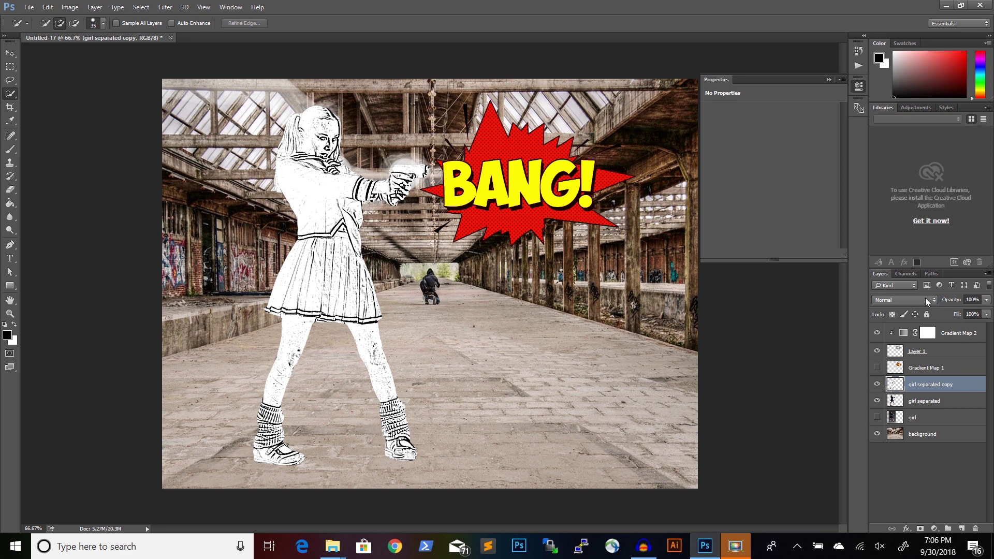
# Set 'girl separated copy' to Multiply and clip it to 'girl separated'.
pyautogui.click(925, 299)
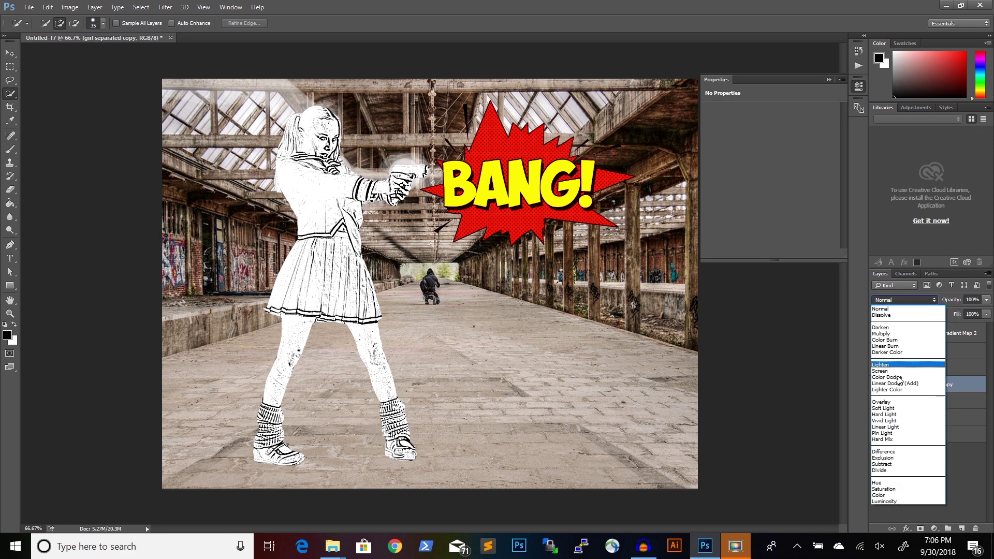
pyautogui.click(899, 334)
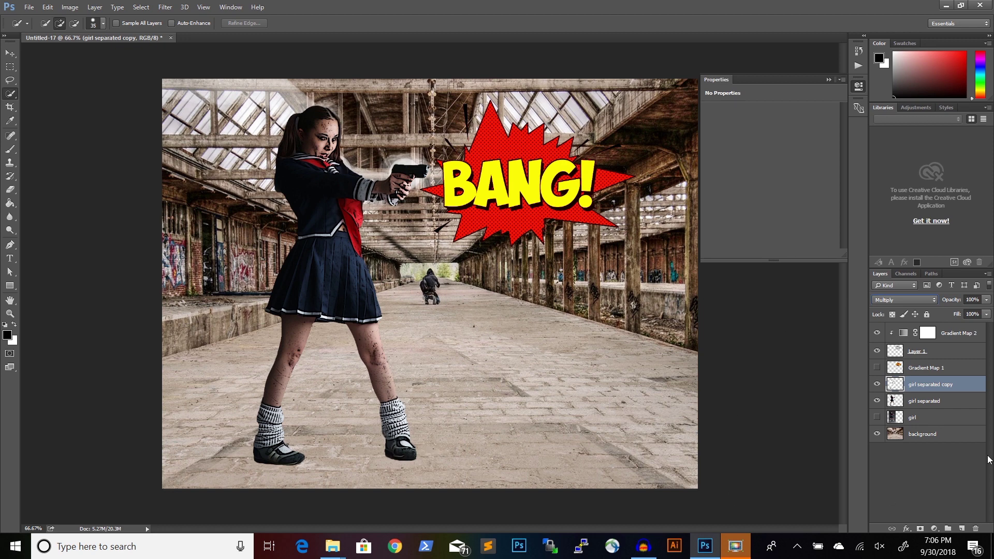
pyautogui.rightClick(966, 391)
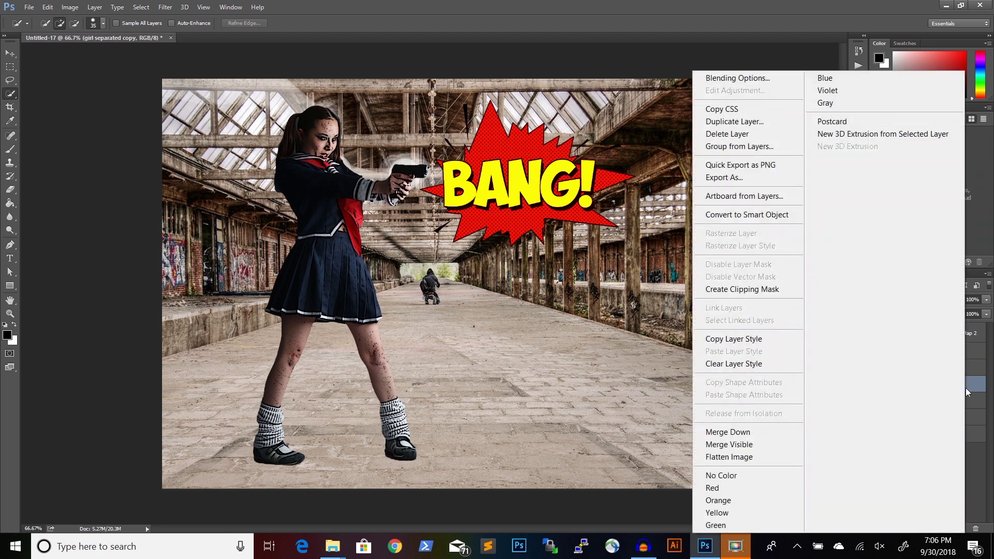
pyautogui.click(743, 291)
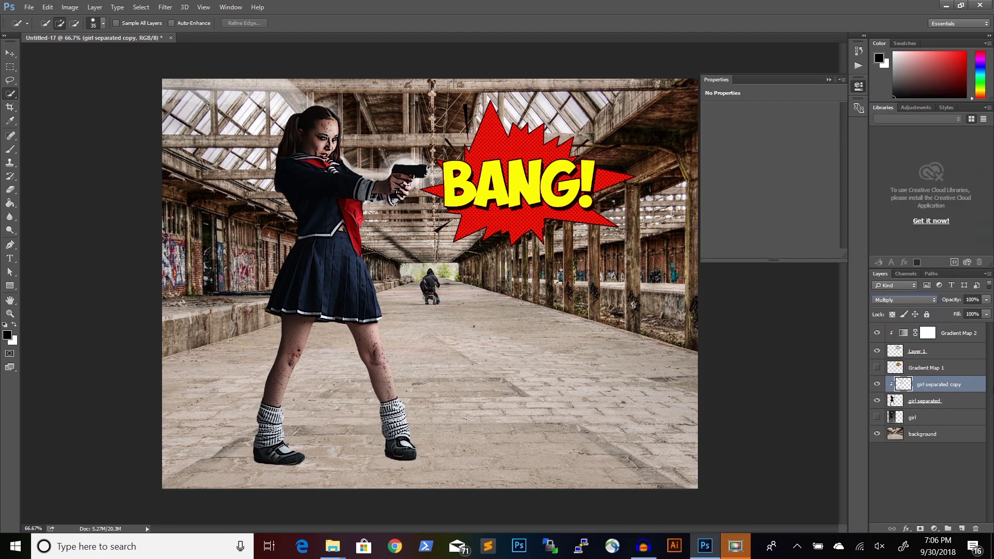
pyautogui.click(960, 402)
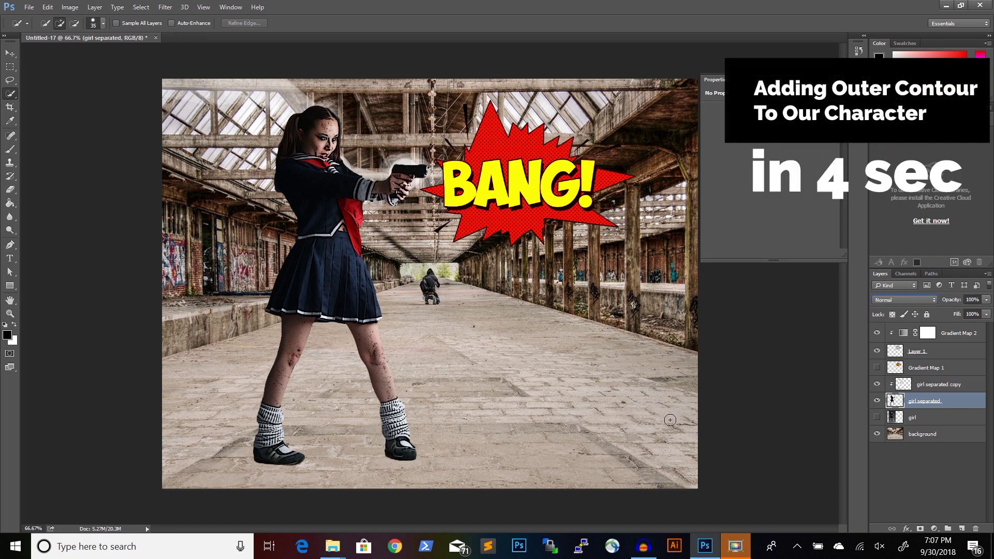
# Add a 3 px black Outside Stroke layer style to 'girl separated'.
pyautogui.doubleClick(962, 403)
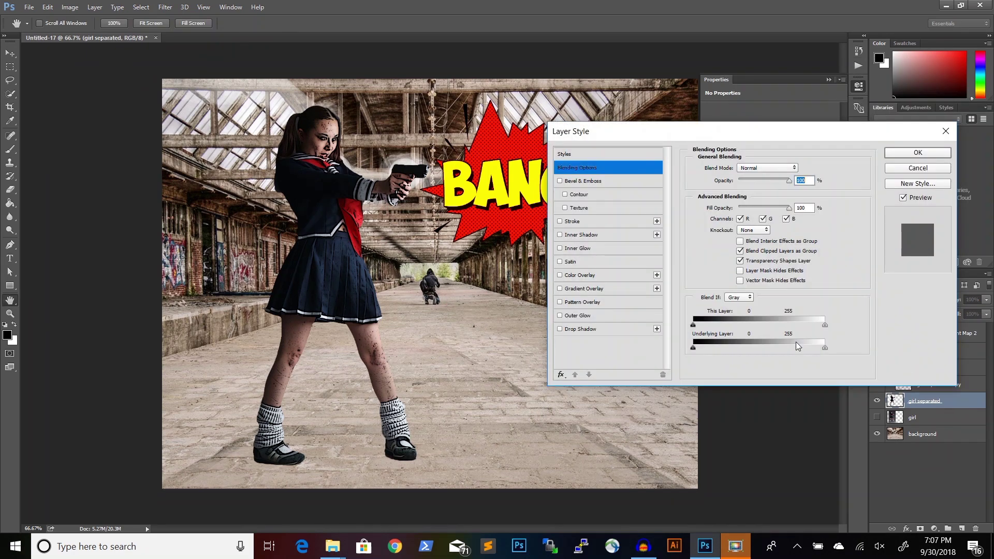
pyautogui.click(572, 223)
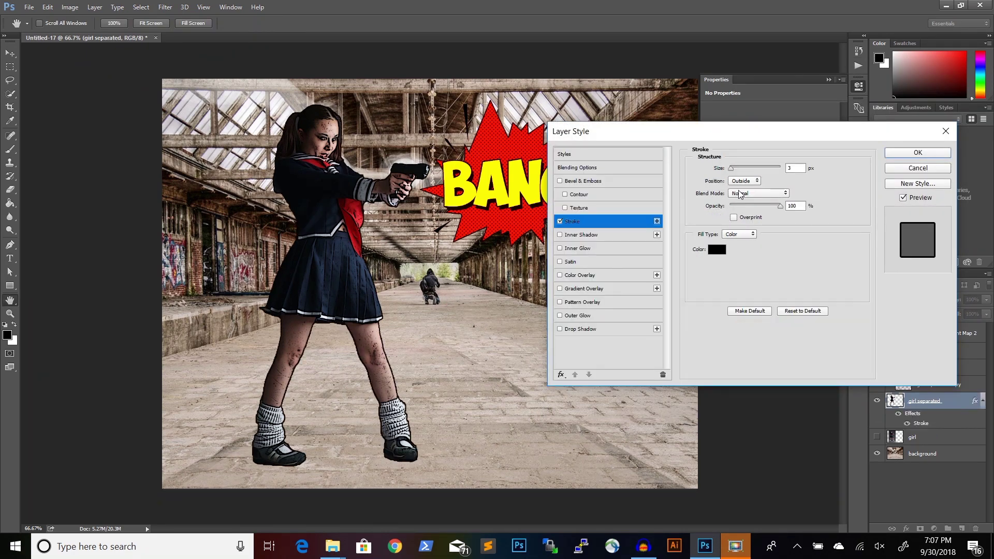
pyautogui.doubleClick(797, 171)
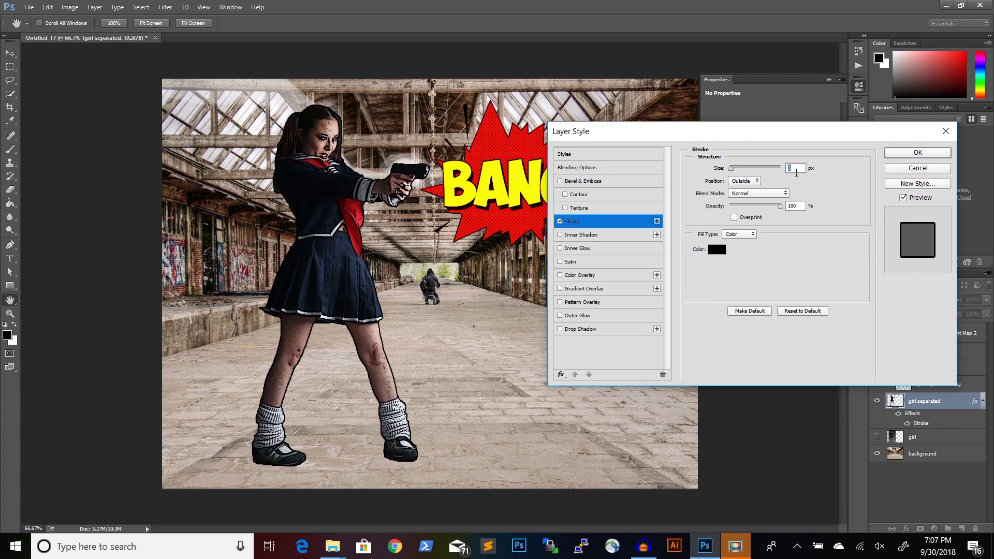
pyautogui.click(755, 182)
pyautogui.click(746, 181)
pyautogui.click(560, 221)
pyautogui.click(560, 221)
pyautogui.click(908, 153)
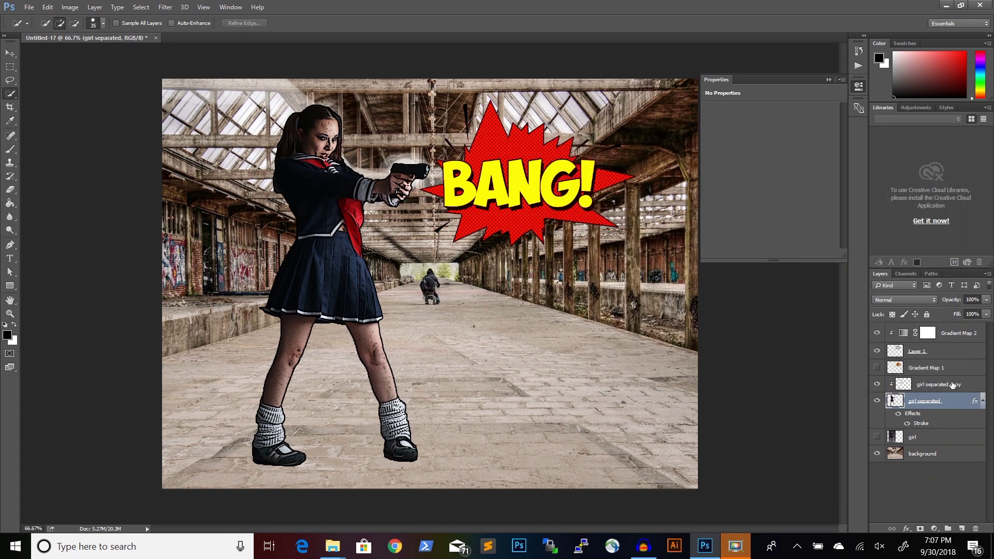
pyautogui.click(951, 384)
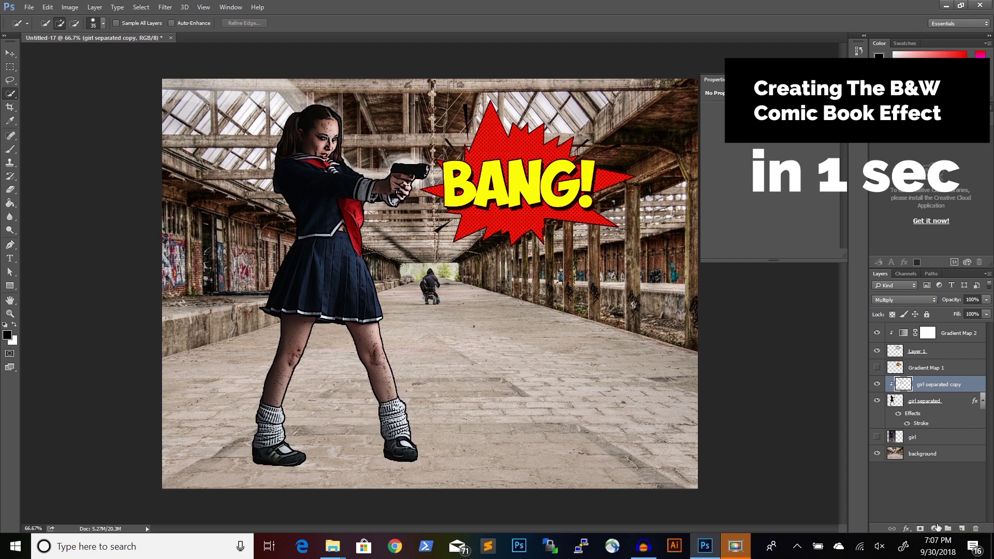
pyautogui.click(935, 529)
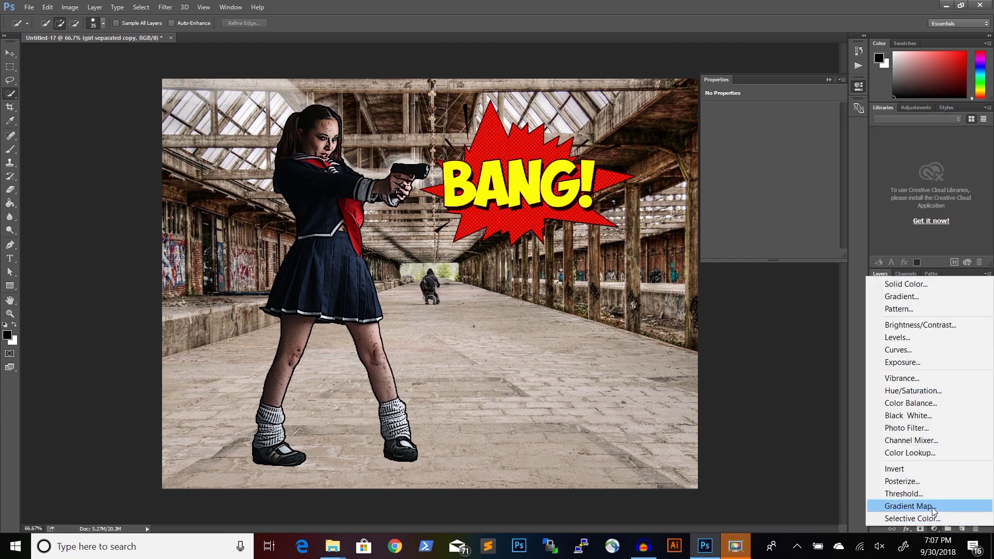
# Add Gradient Map 3 and set its shadow stop to dark grey #1f2124.
pyautogui.click(932, 507)
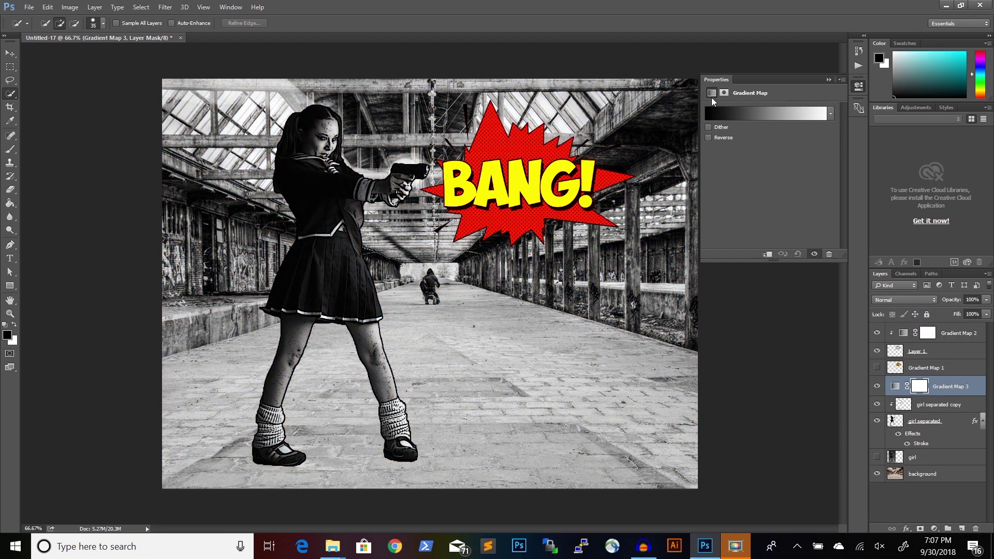
pyautogui.click(762, 115)
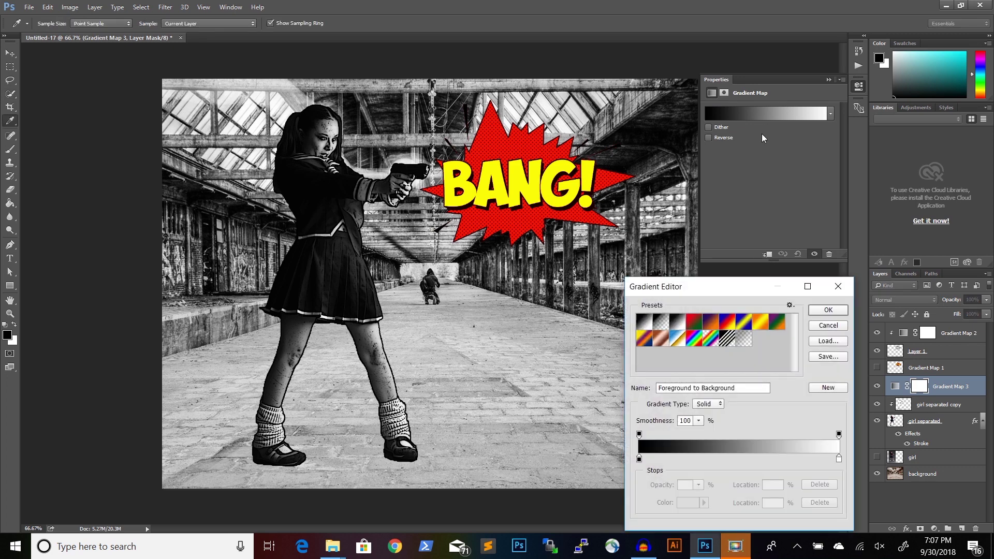
pyautogui.doubleClick(639, 458)
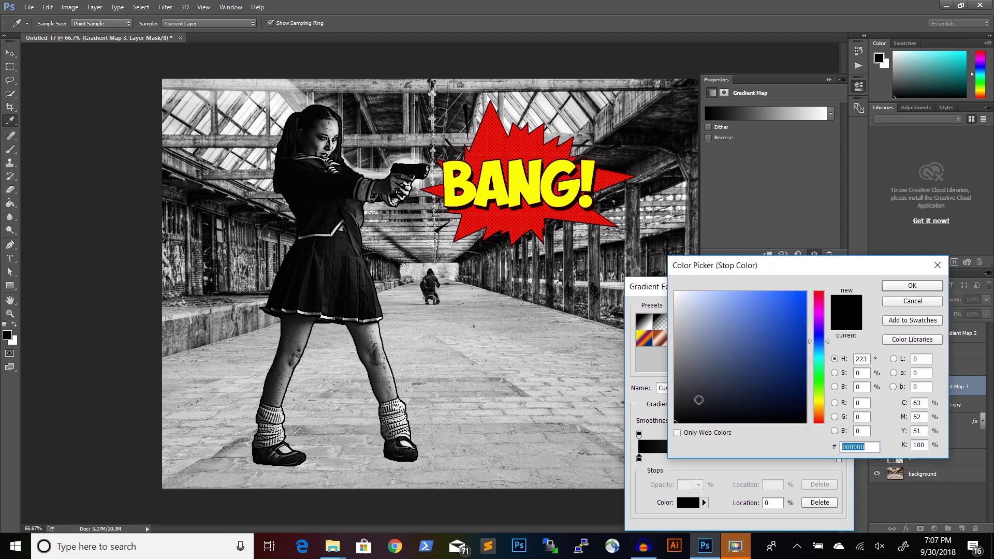
pyautogui.click(689, 405)
pyautogui.moveTo(688, 404); pyautogui.dragTo(692, 404)
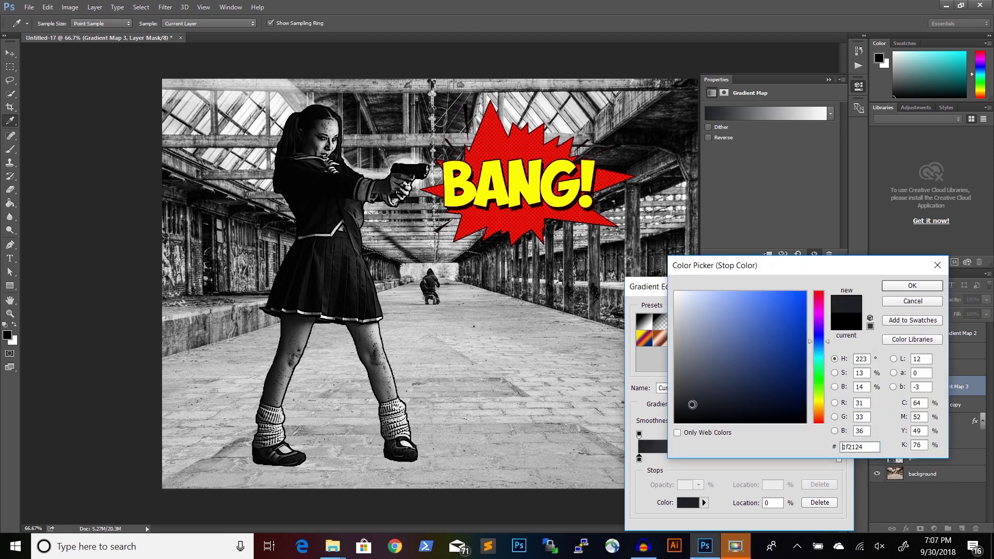
pyautogui.click(906, 287)
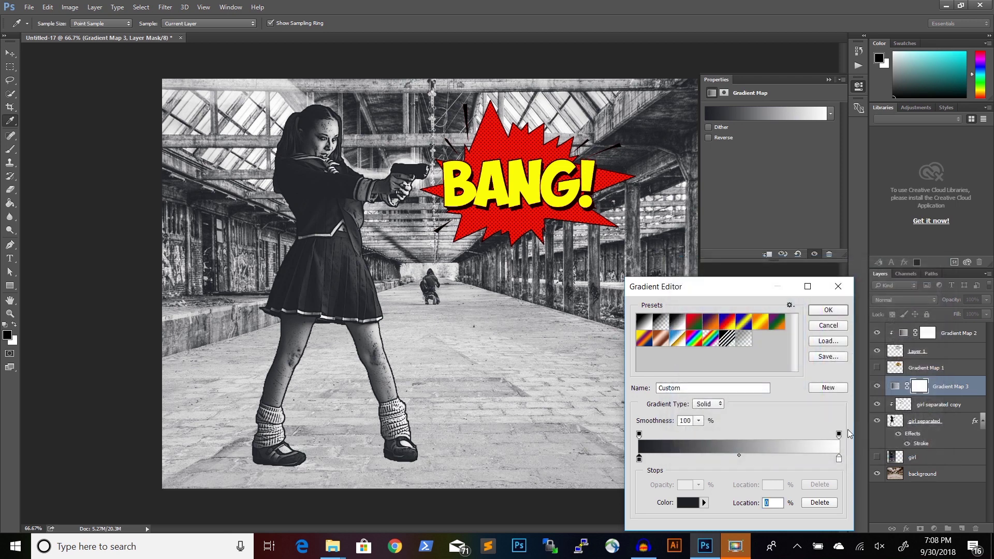
# Move the dark stop to about 25% and the white stop to 47%.
pyautogui.click(838, 458)
pyautogui.moveTo(641, 460); pyautogui.dragTo(676, 460)
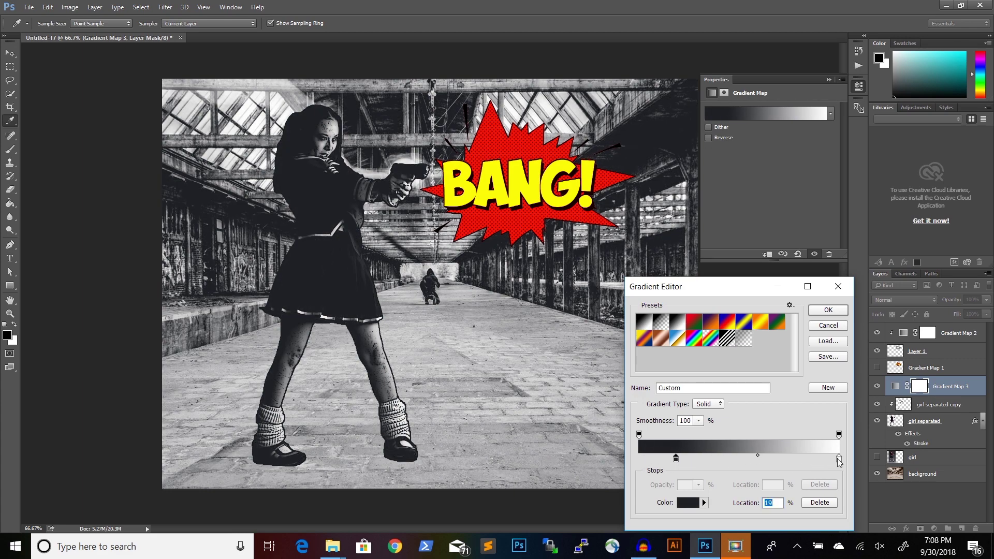
pyautogui.moveTo(839, 458); pyautogui.dragTo(764, 458)
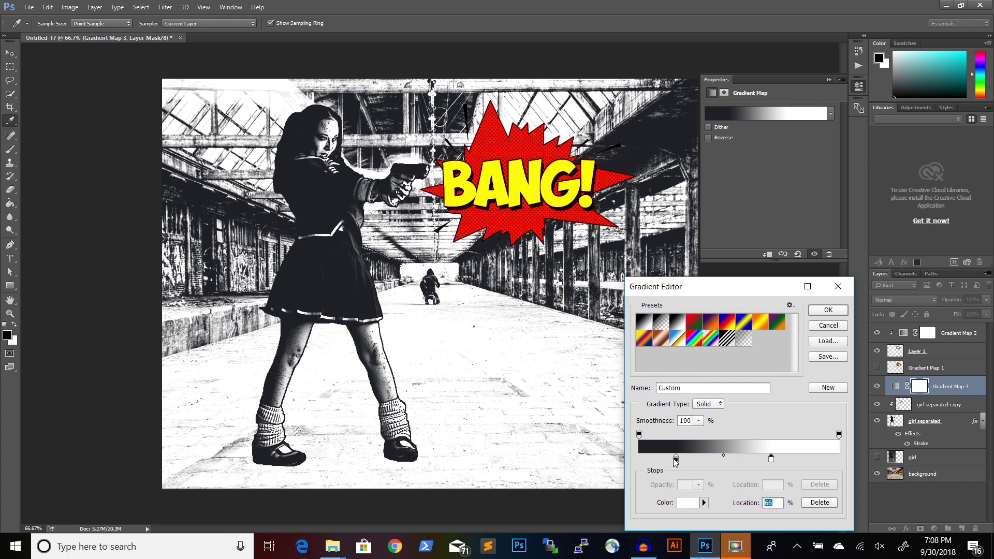
pyautogui.click(676, 459)
pyautogui.moveTo(678, 458); pyautogui.dragTo(689, 460)
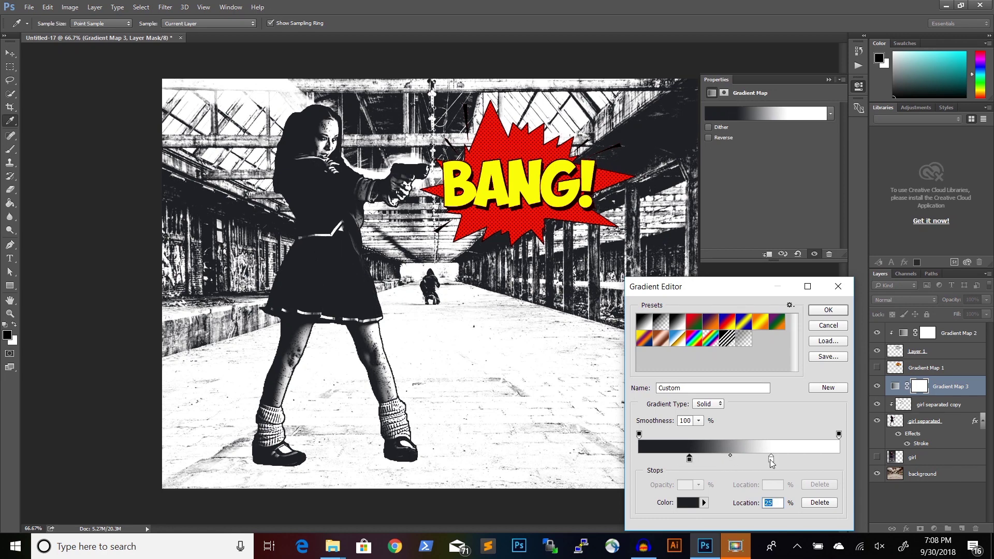
pyautogui.click(772, 459)
pyautogui.moveTo(772, 460); pyautogui.dragTo(684, 460)
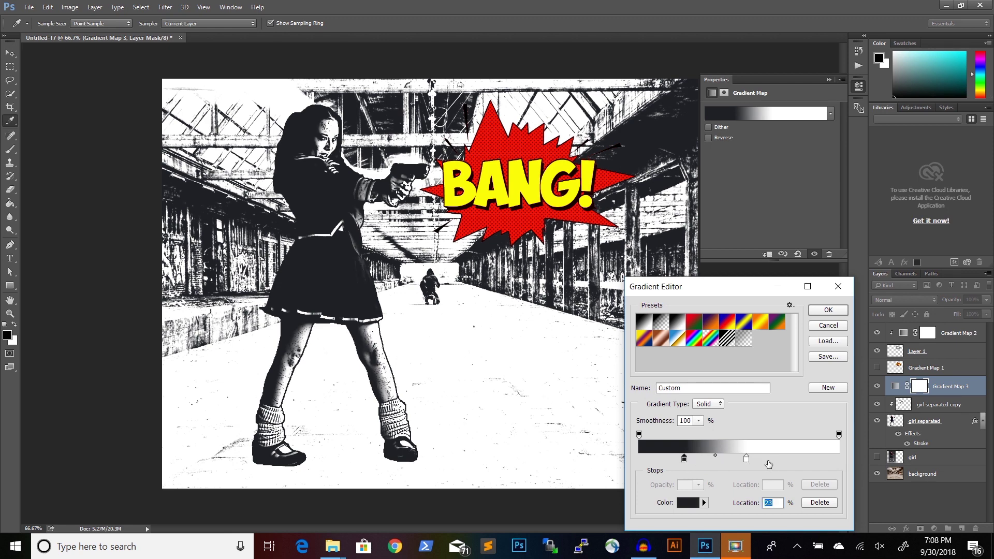
pyautogui.moveTo(745, 460); pyautogui.dragTo(732, 460)
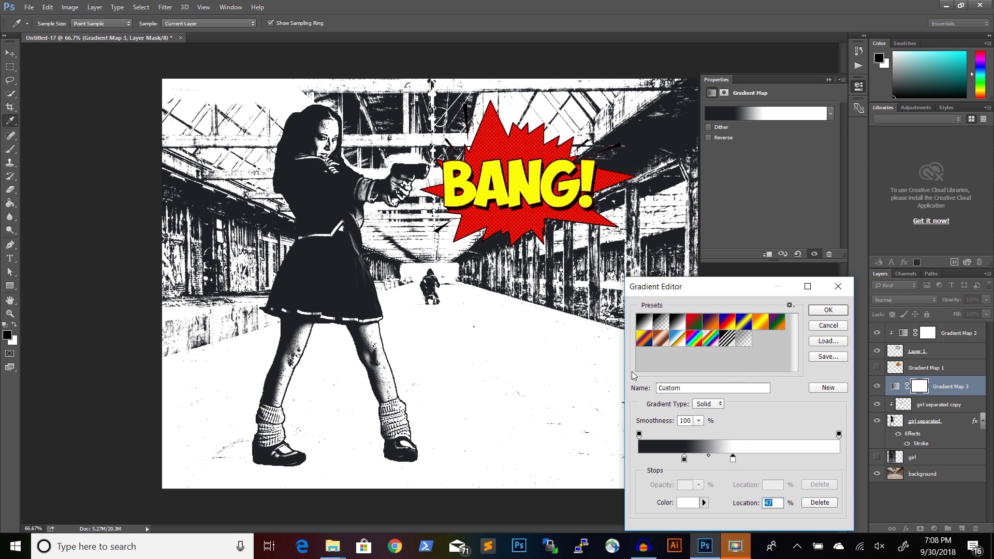
pyautogui.click(828, 310)
pyautogui.press('w')
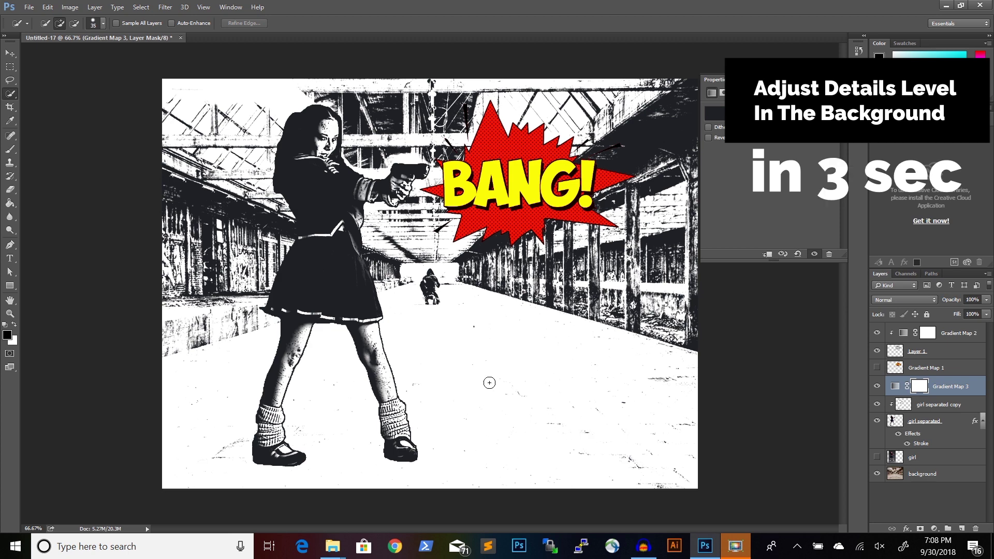
# Add a Brightness/Contrast adjustment above the background photo with Brightness -42.
pyautogui.click(936, 476)
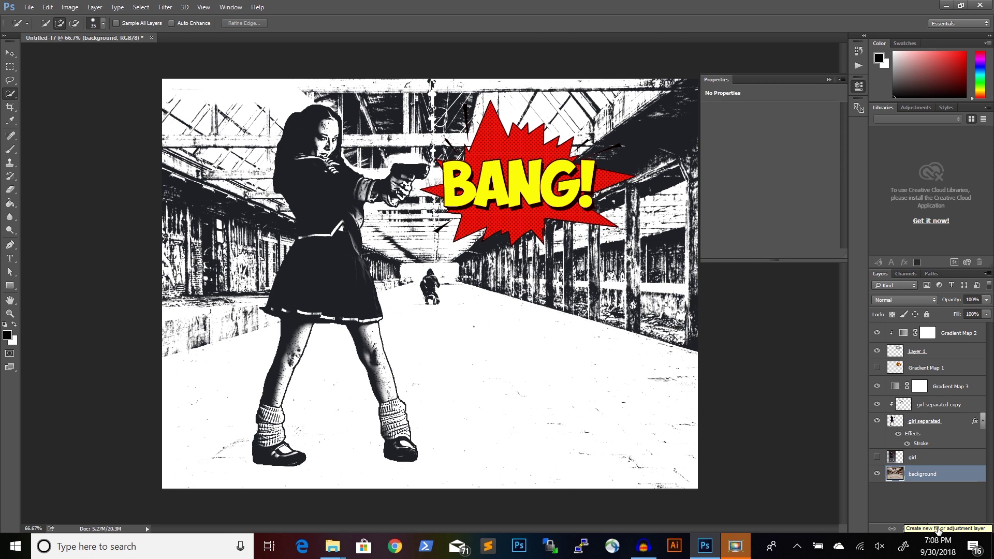
pyautogui.click(934, 529)
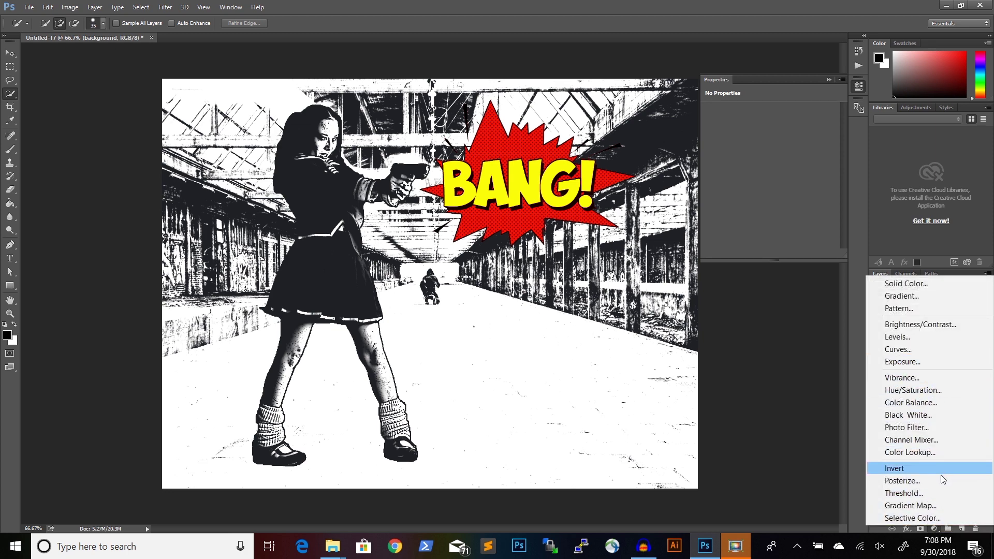
pyautogui.click(923, 325)
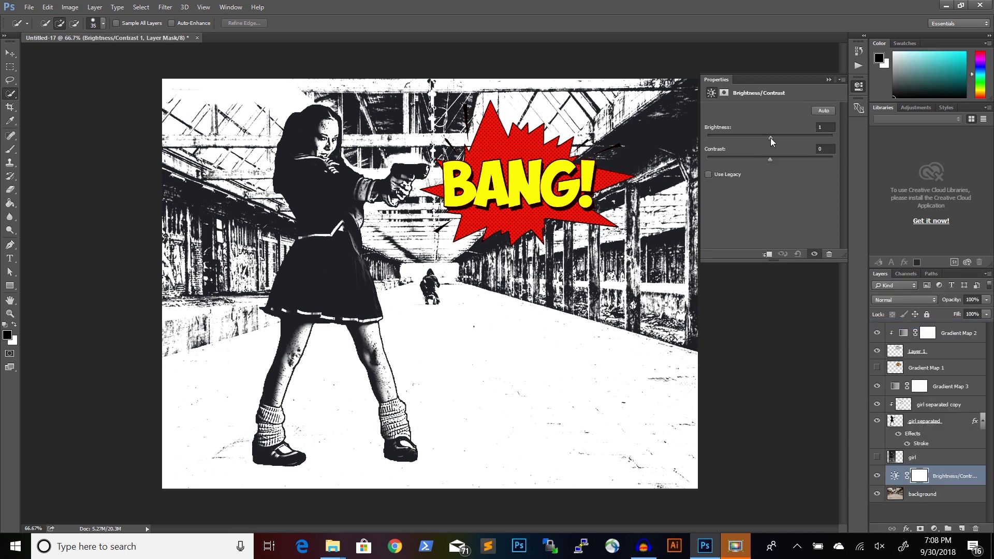
pyautogui.moveTo(770, 137); pyautogui.dragTo(750, 138)
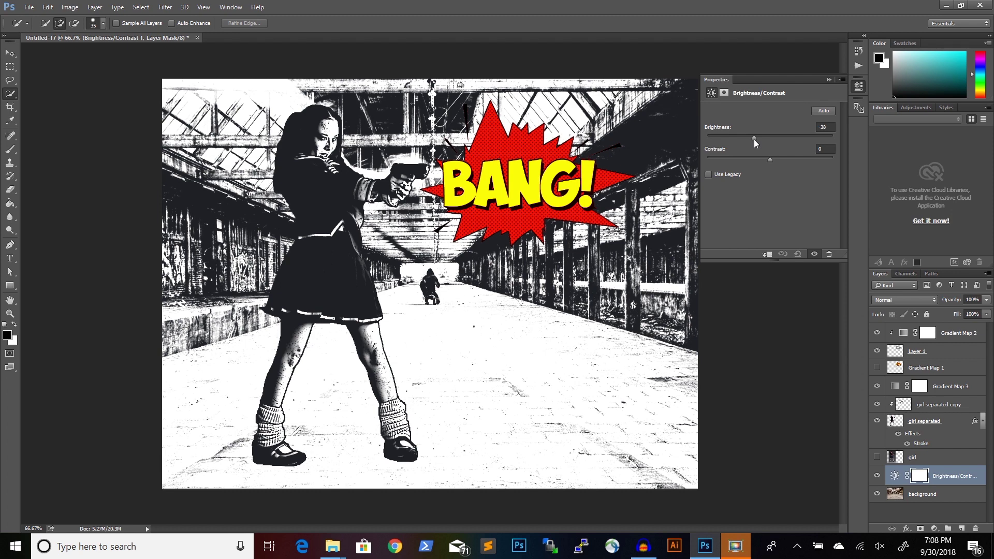
pyautogui.moveTo(754, 139); pyautogui.dragTo(753, 140)
pyautogui.click(829, 80)
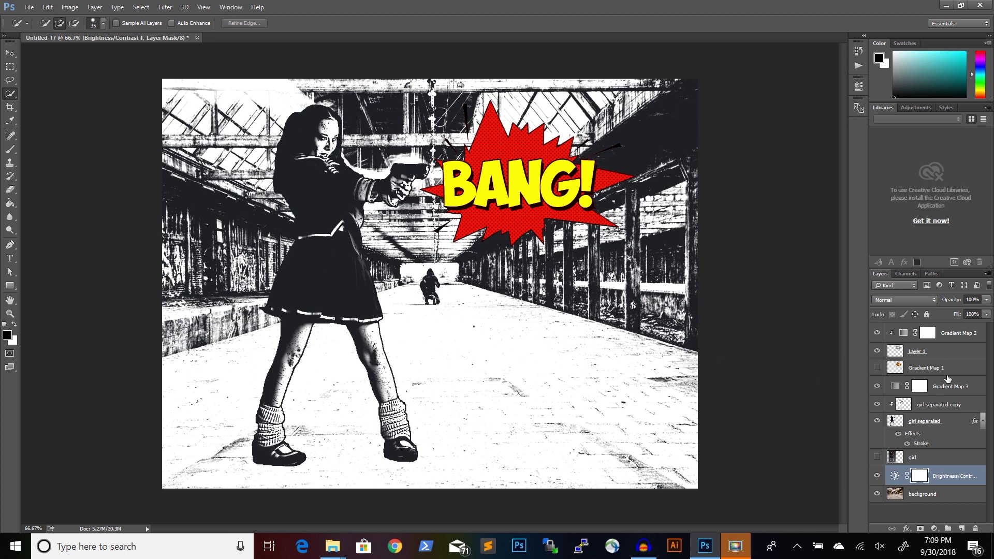
pyautogui.click(945, 355)
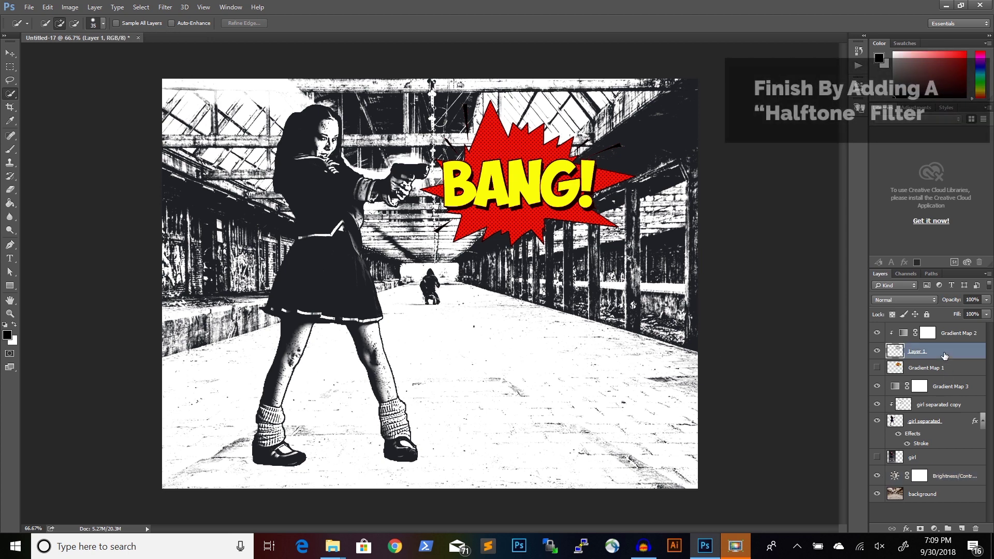
# Create a new Layer 2 above Gradient Map 3.
pyautogui.click(946, 337)
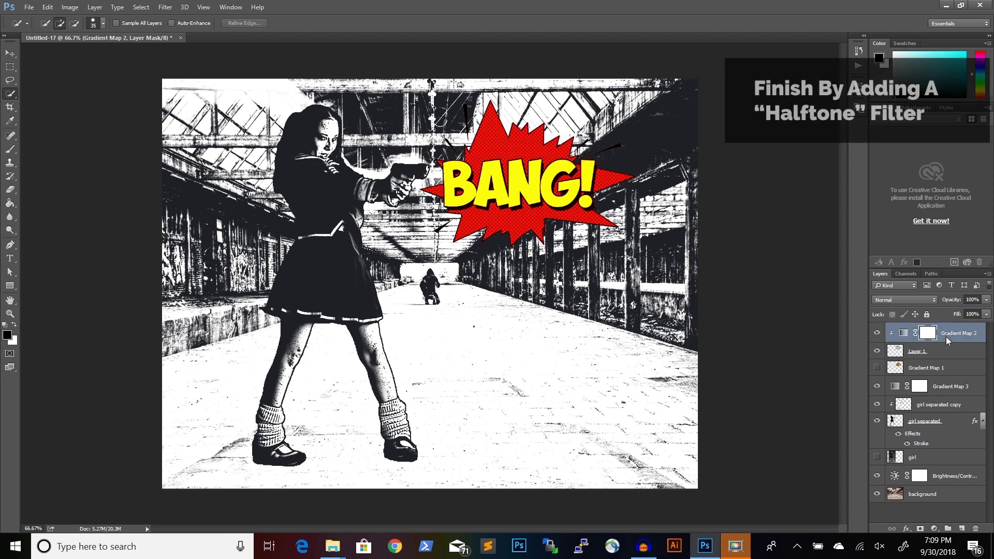
pyautogui.click(947, 367)
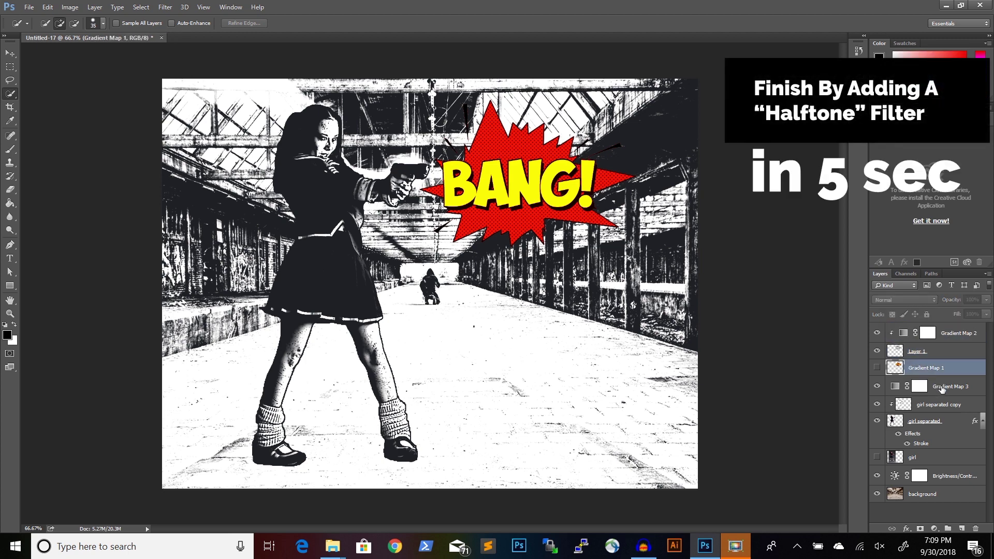
pyautogui.click(941, 389)
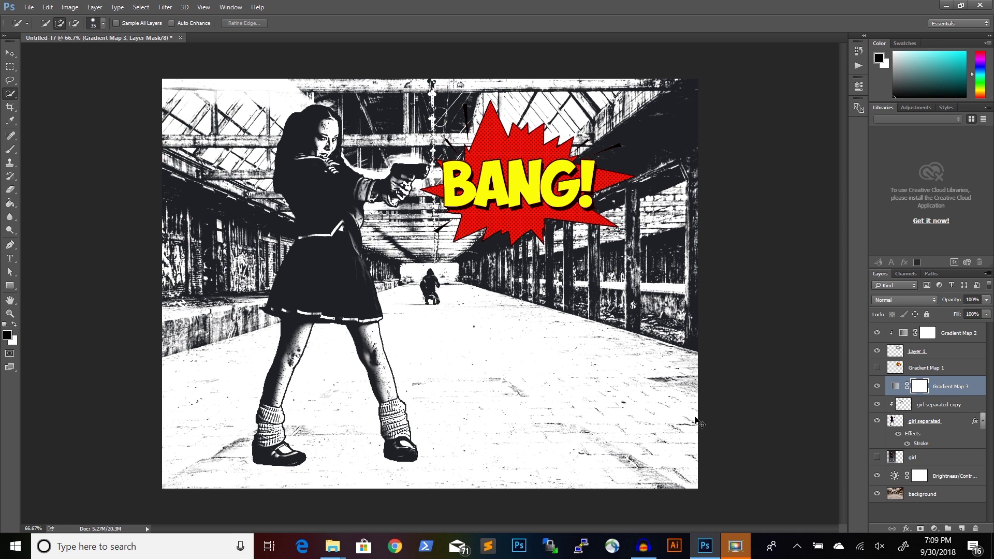
pyautogui.hotkey('ctrl', 'shift', 'n')
pyautogui.press('Return')
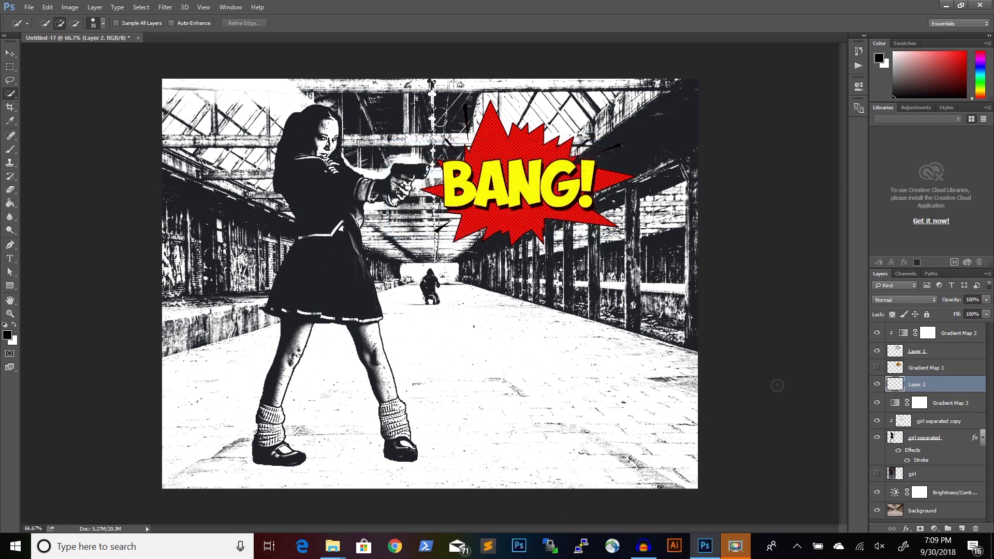
# Fill Layer 2 with white using Shift+F5.
pyautogui.click(949, 424)
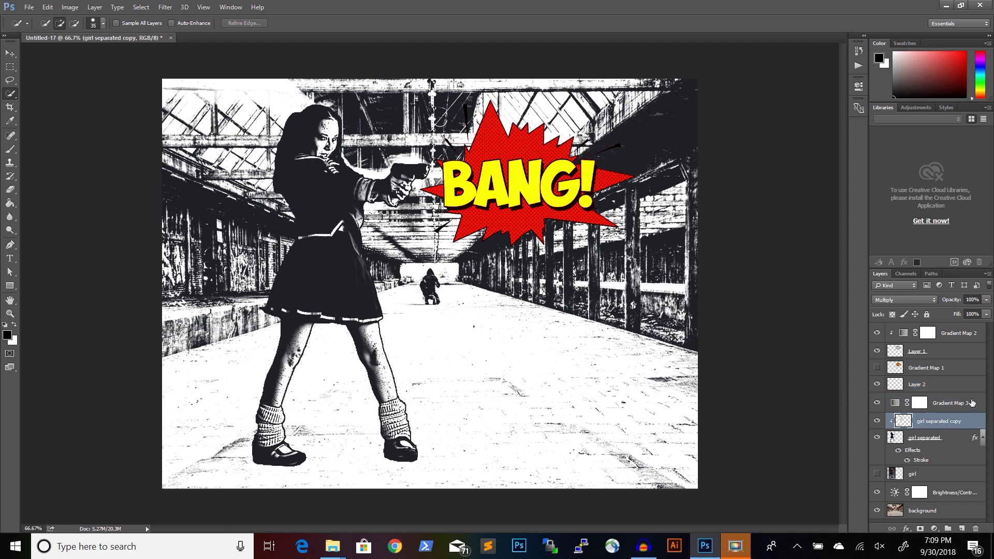
pyautogui.click(970, 385)
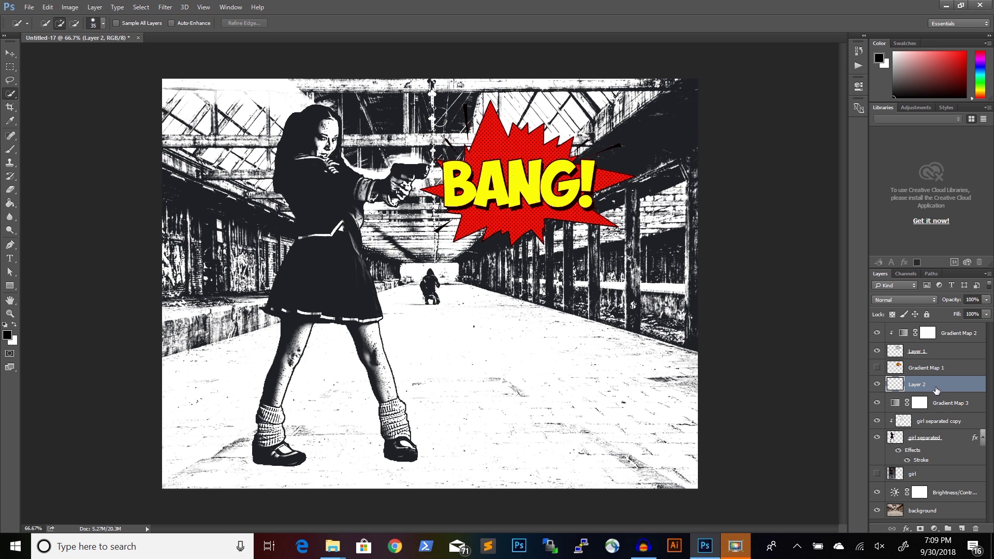
pyautogui.click(14, 325)
pyautogui.hotkey('shift', 'F5')
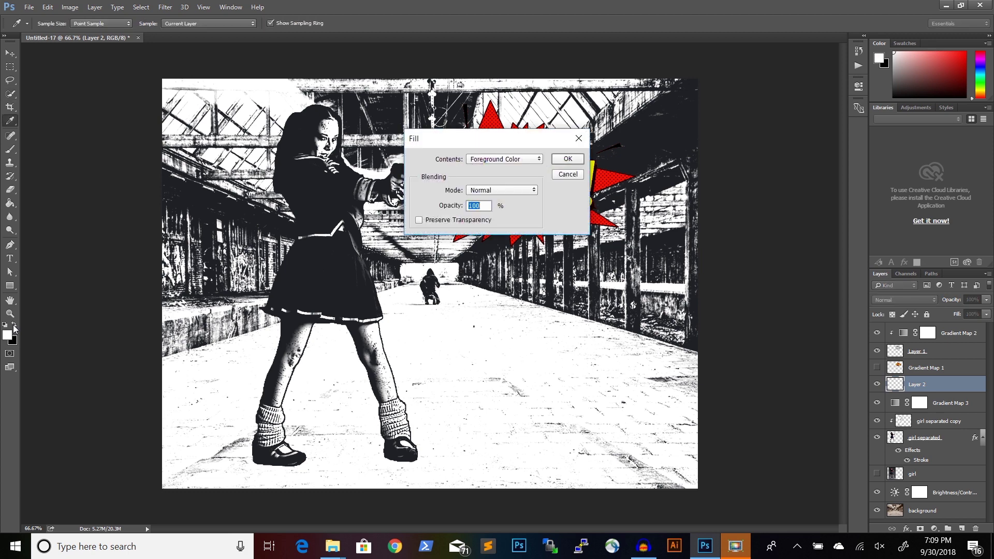
pyautogui.press('Return')
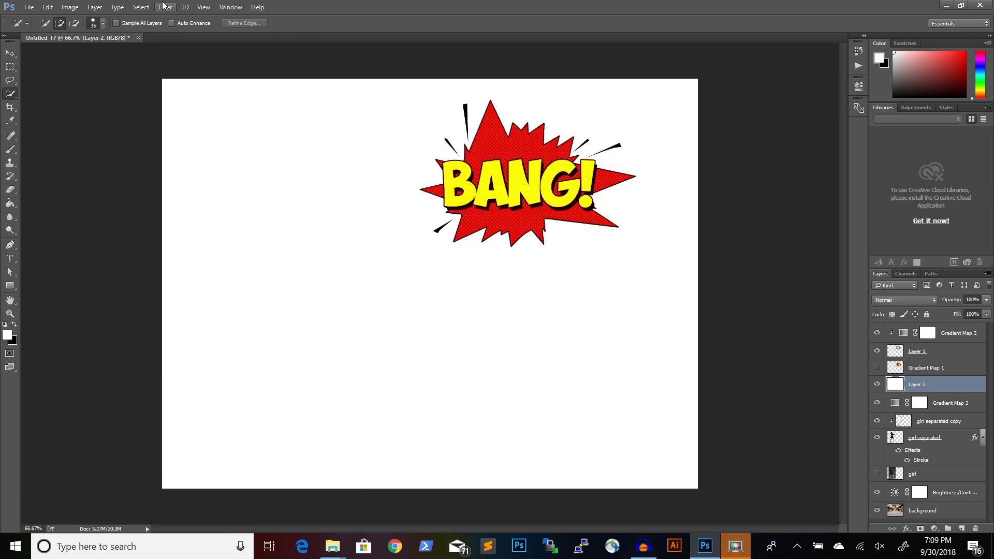
# Apply the Filter Gallery's Halftone Pattern to Layer 2 with Circle pattern, size 2, contrast 30.
pyautogui.click(164, 7)
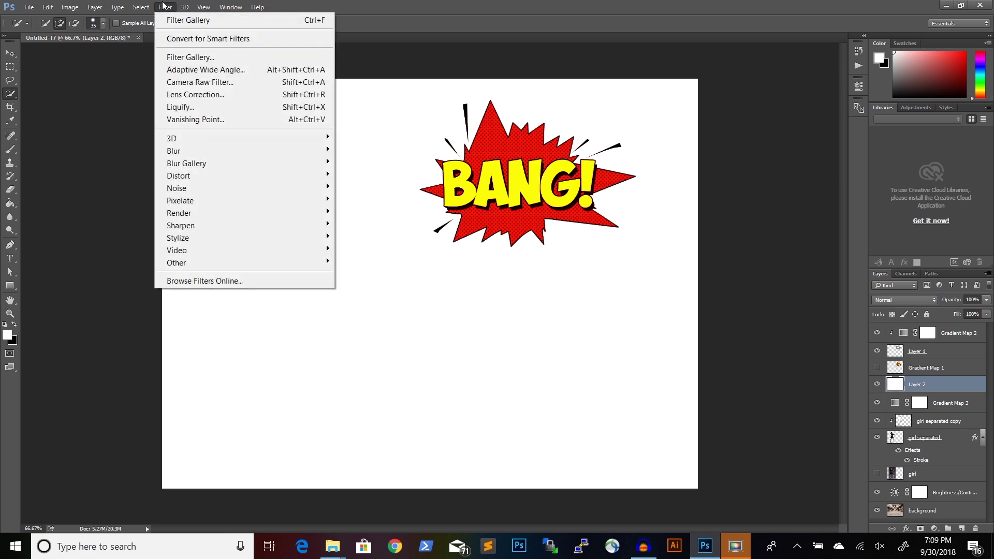
pyautogui.click(186, 57)
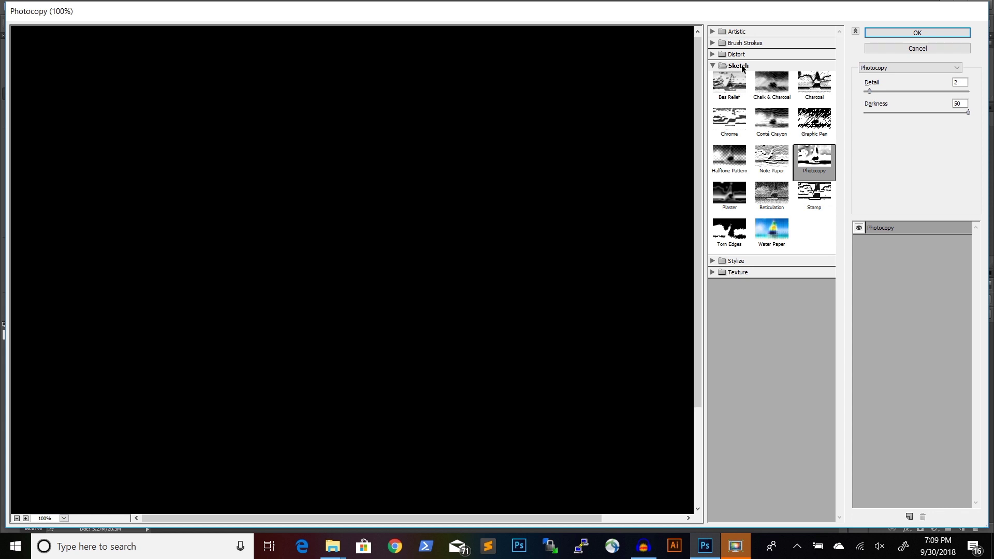
pyautogui.click(732, 173)
pyautogui.click(926, 128)
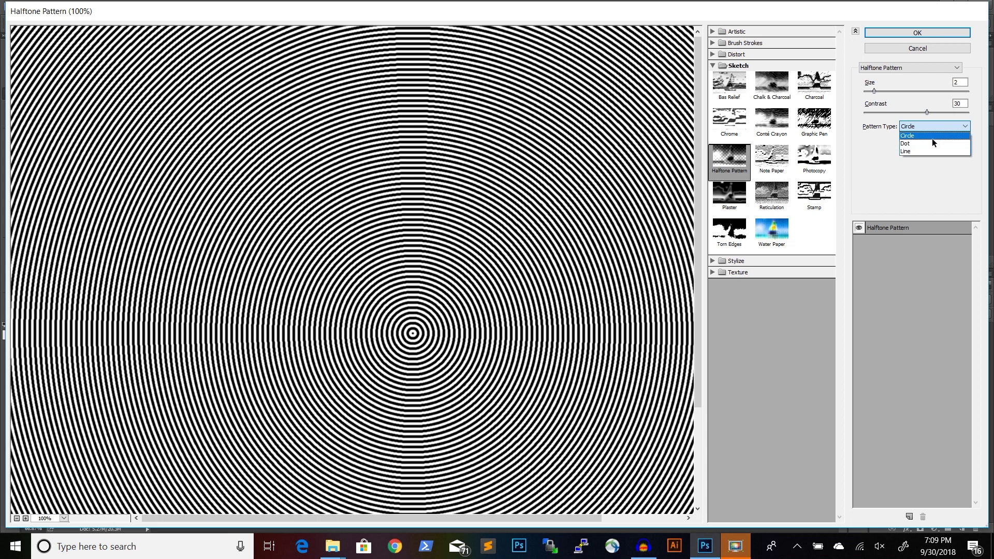
pyautogui.click(934, 125)
pyautogui.click(934, 123)
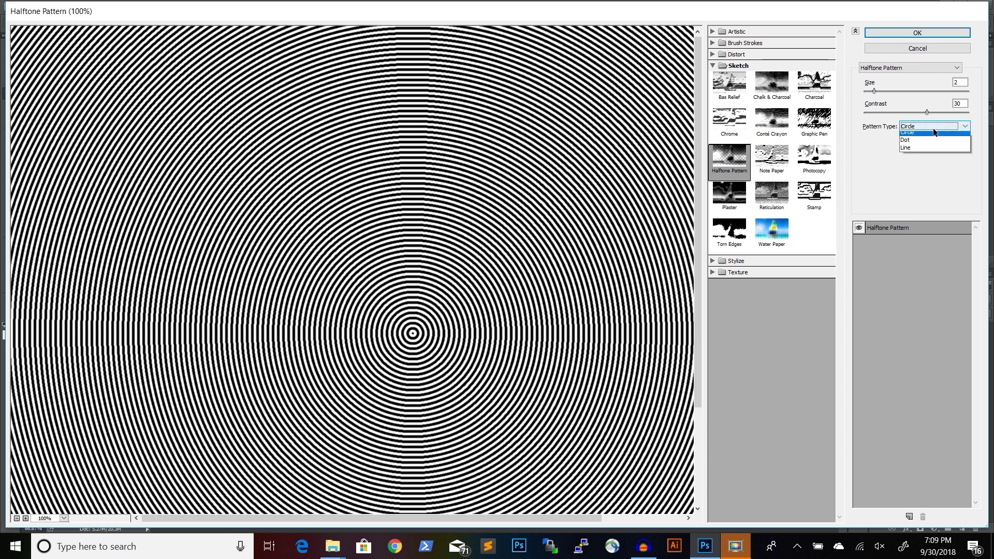
pyautogui.click(933, 136)
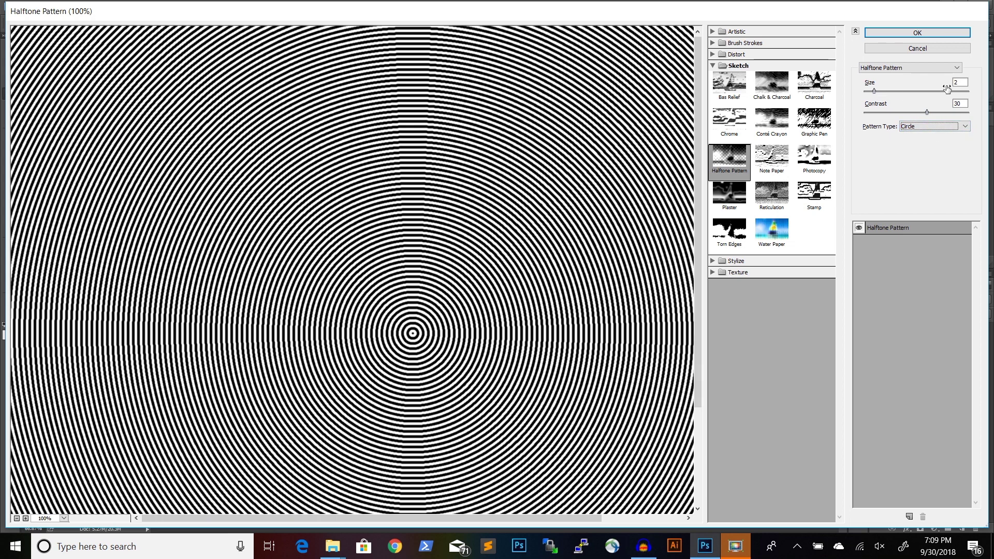
pyautogui.click(917, 33)
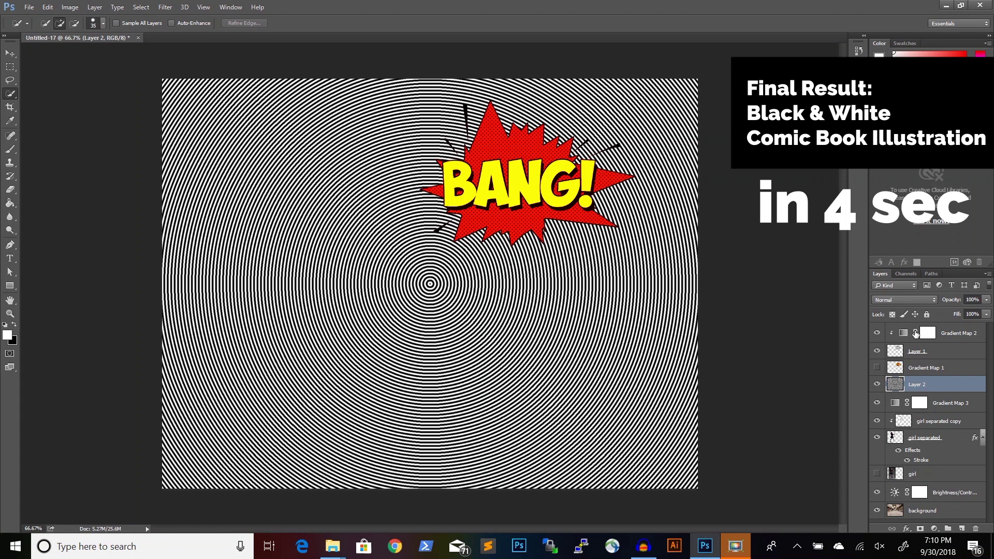
# Switch Layer 2's blend mode to Color Burn to shade the girl and hall with halftone rings.
pyautogui.click(906, 301)
pyautogui.click(901, 345)
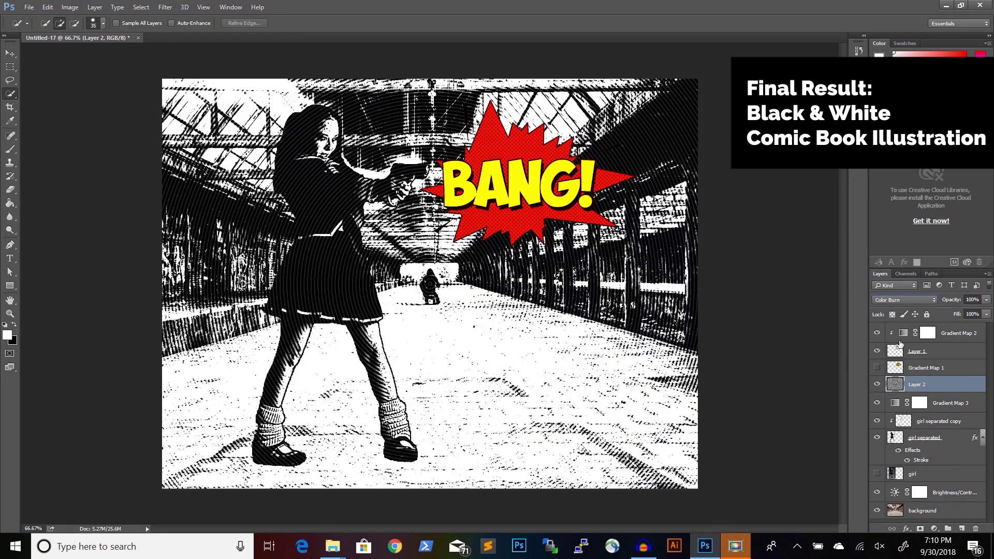